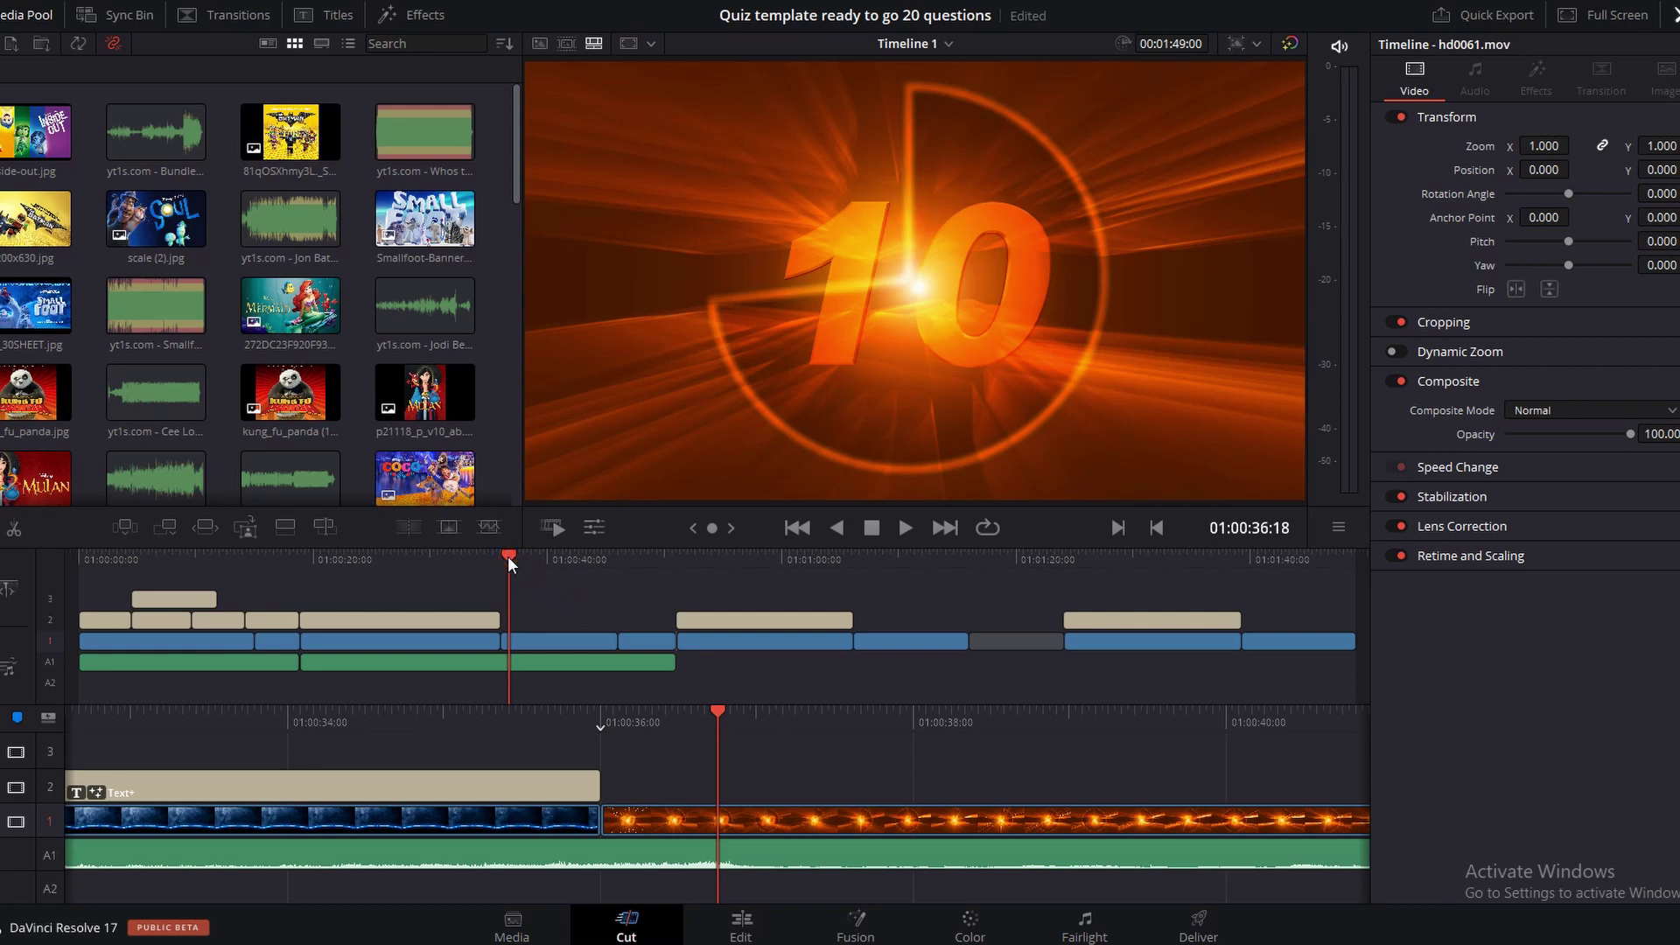
Change the later title card's text from 'Number 1' to 'Number 3' in the Inspector
{"action": "left_click_drag", "start_coordinate": [508, 555], "coordinate": [1067, 652]}
{"action": "left_click", "coordinate": [1137, 623]}
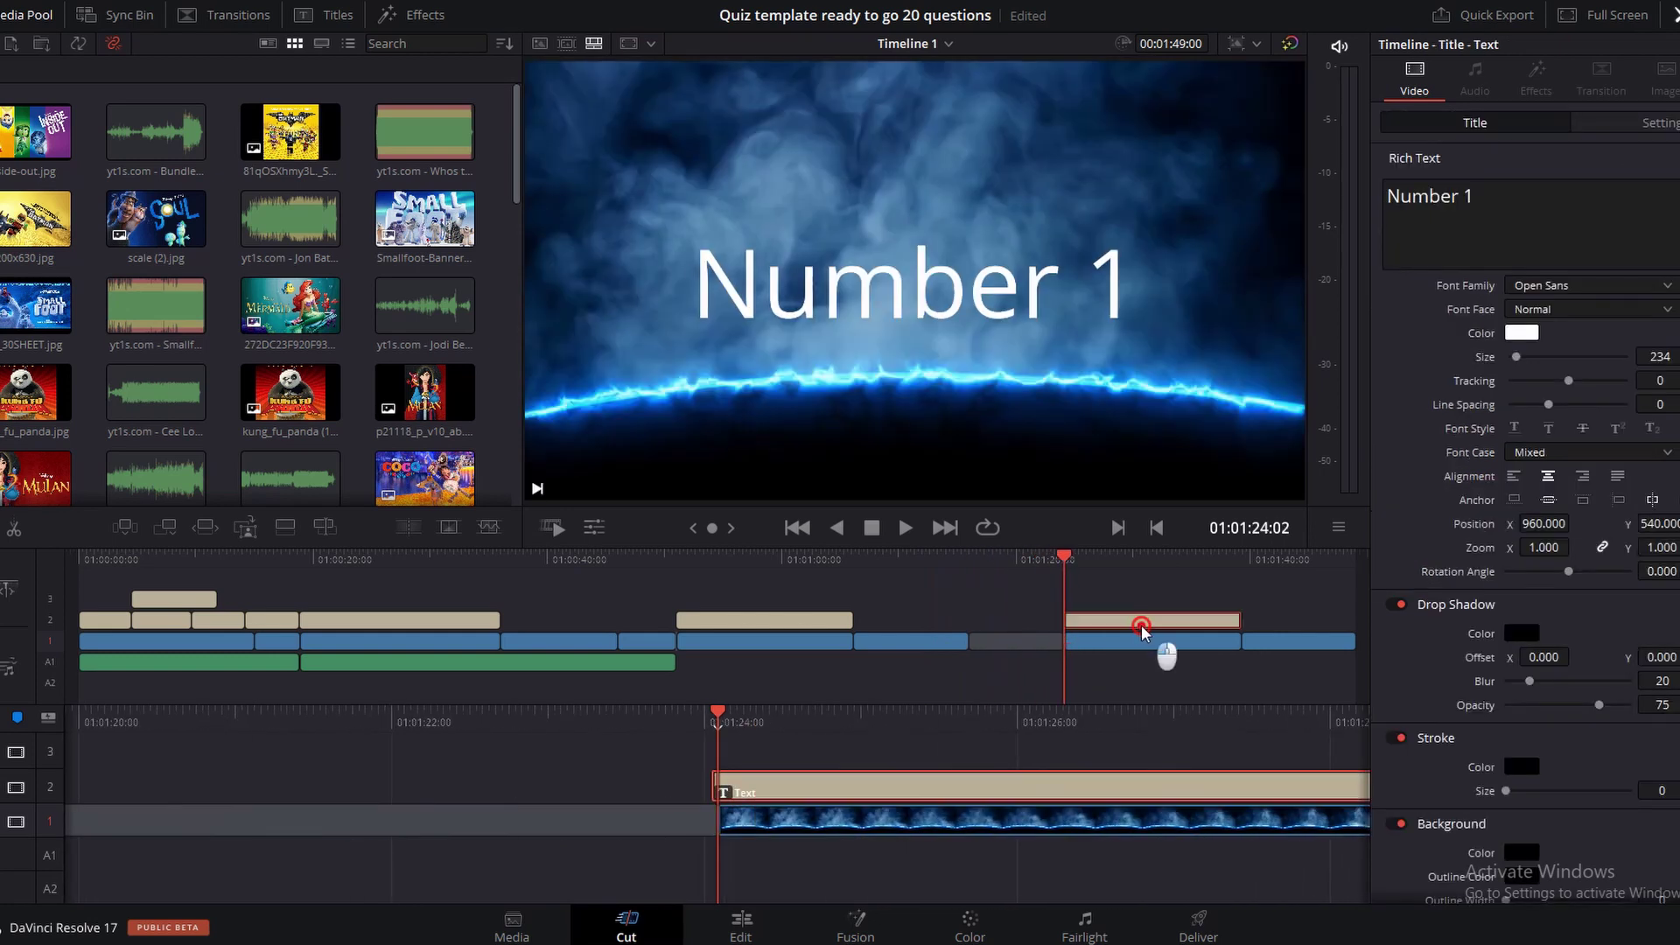
{"action": "key", "text": "BackSpace"}
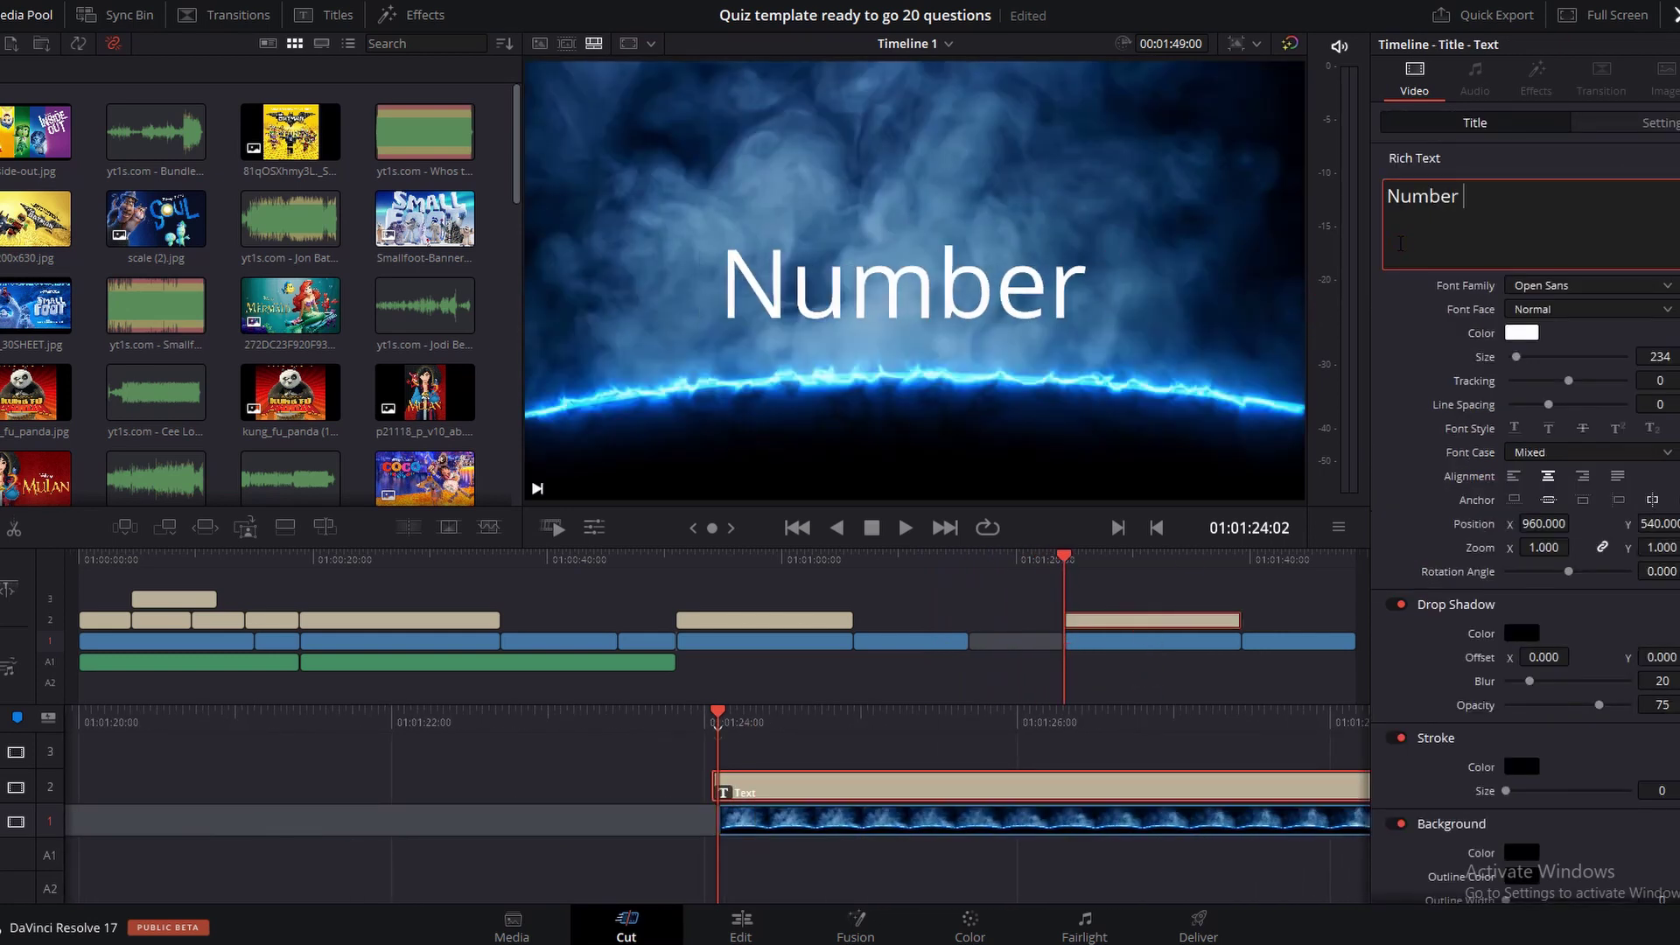
{"action": "type", "text": "3"}
{"action": "left_click", "coordinate": [1087, 567]}
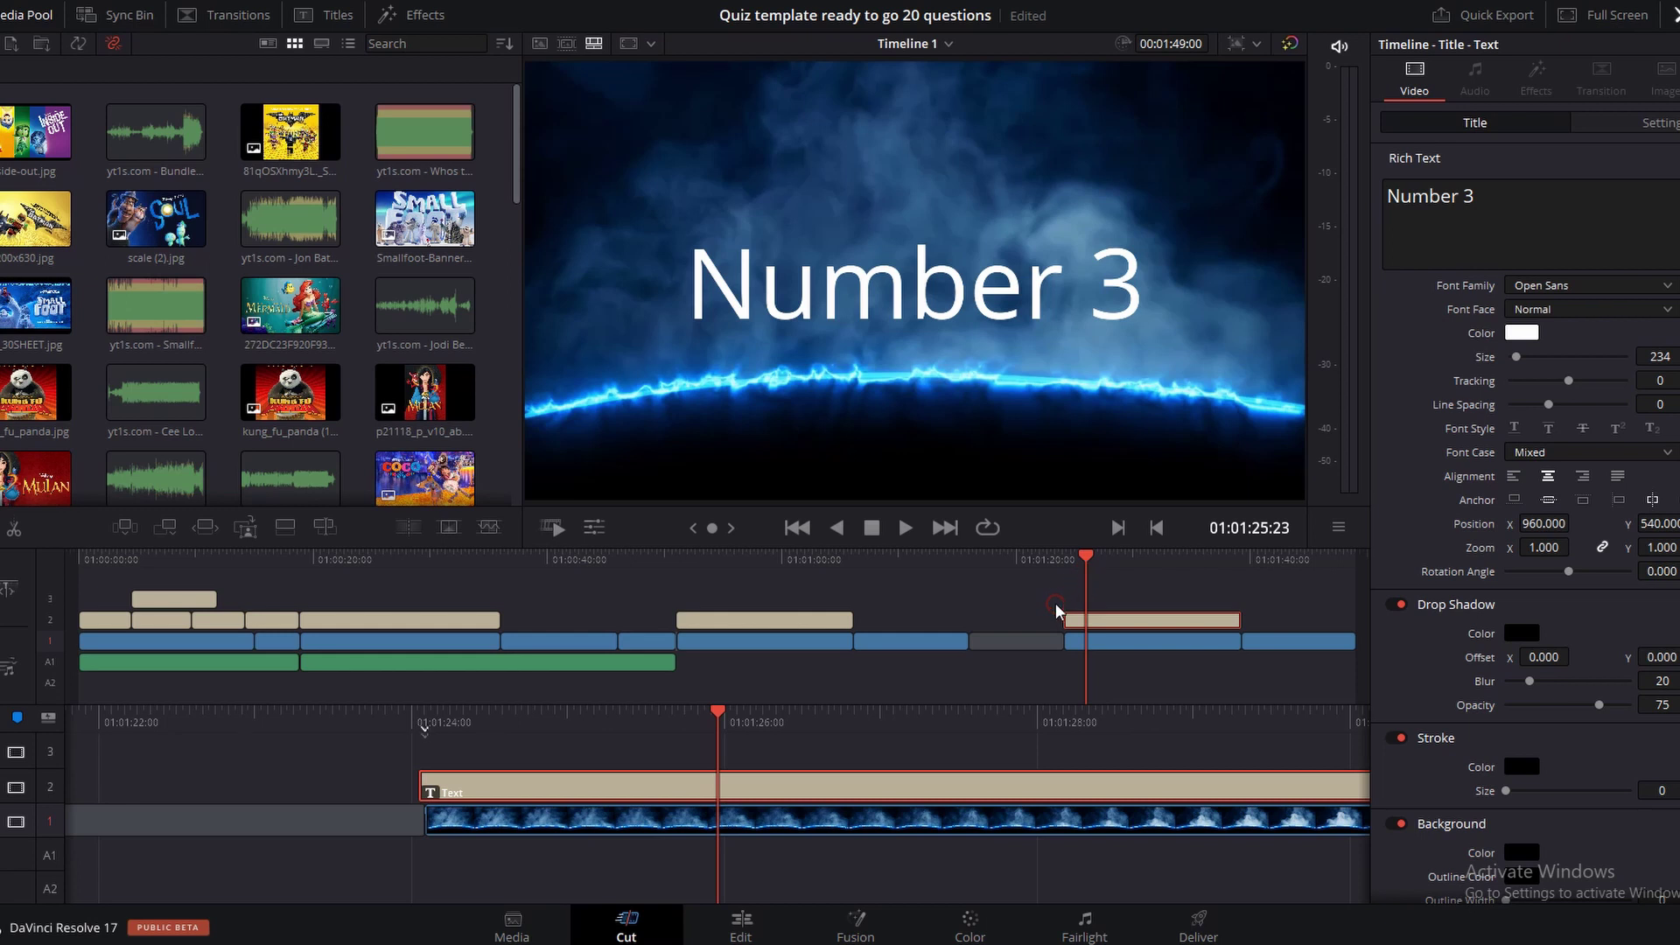
Copy the Number 3 title, smoke background, music and hd0061.mov countdown clips on the Edit page
{"action": "left_click", "coordinate": [734, 927]}
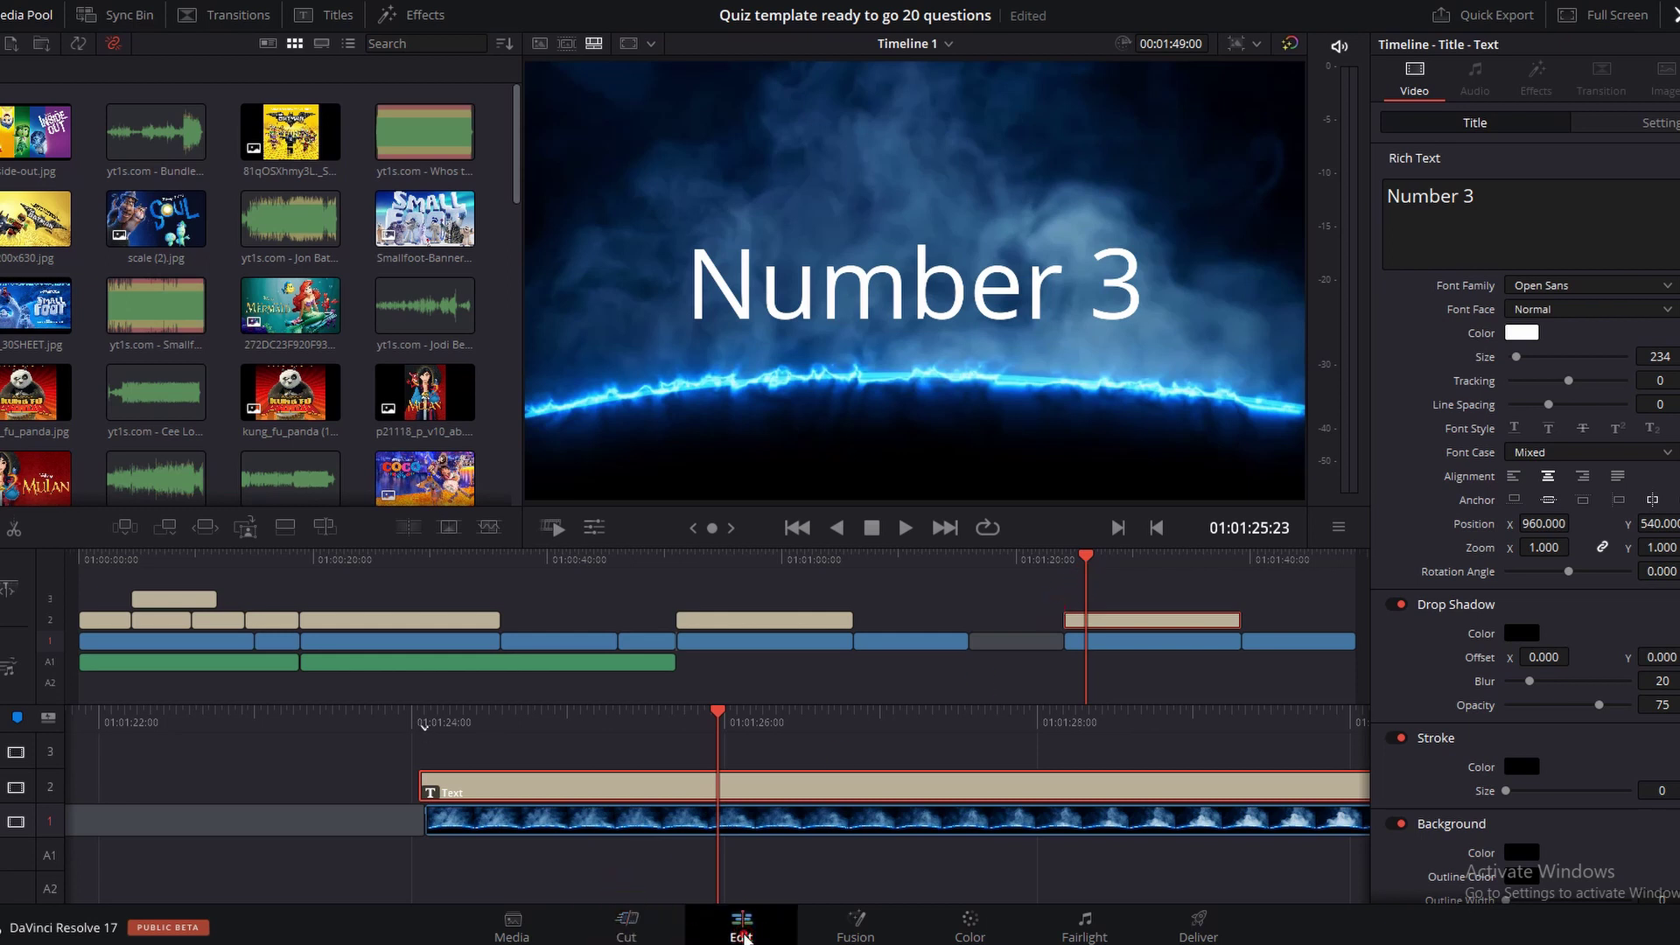
{"action": "left_click", "coordinate": [959, 583]}
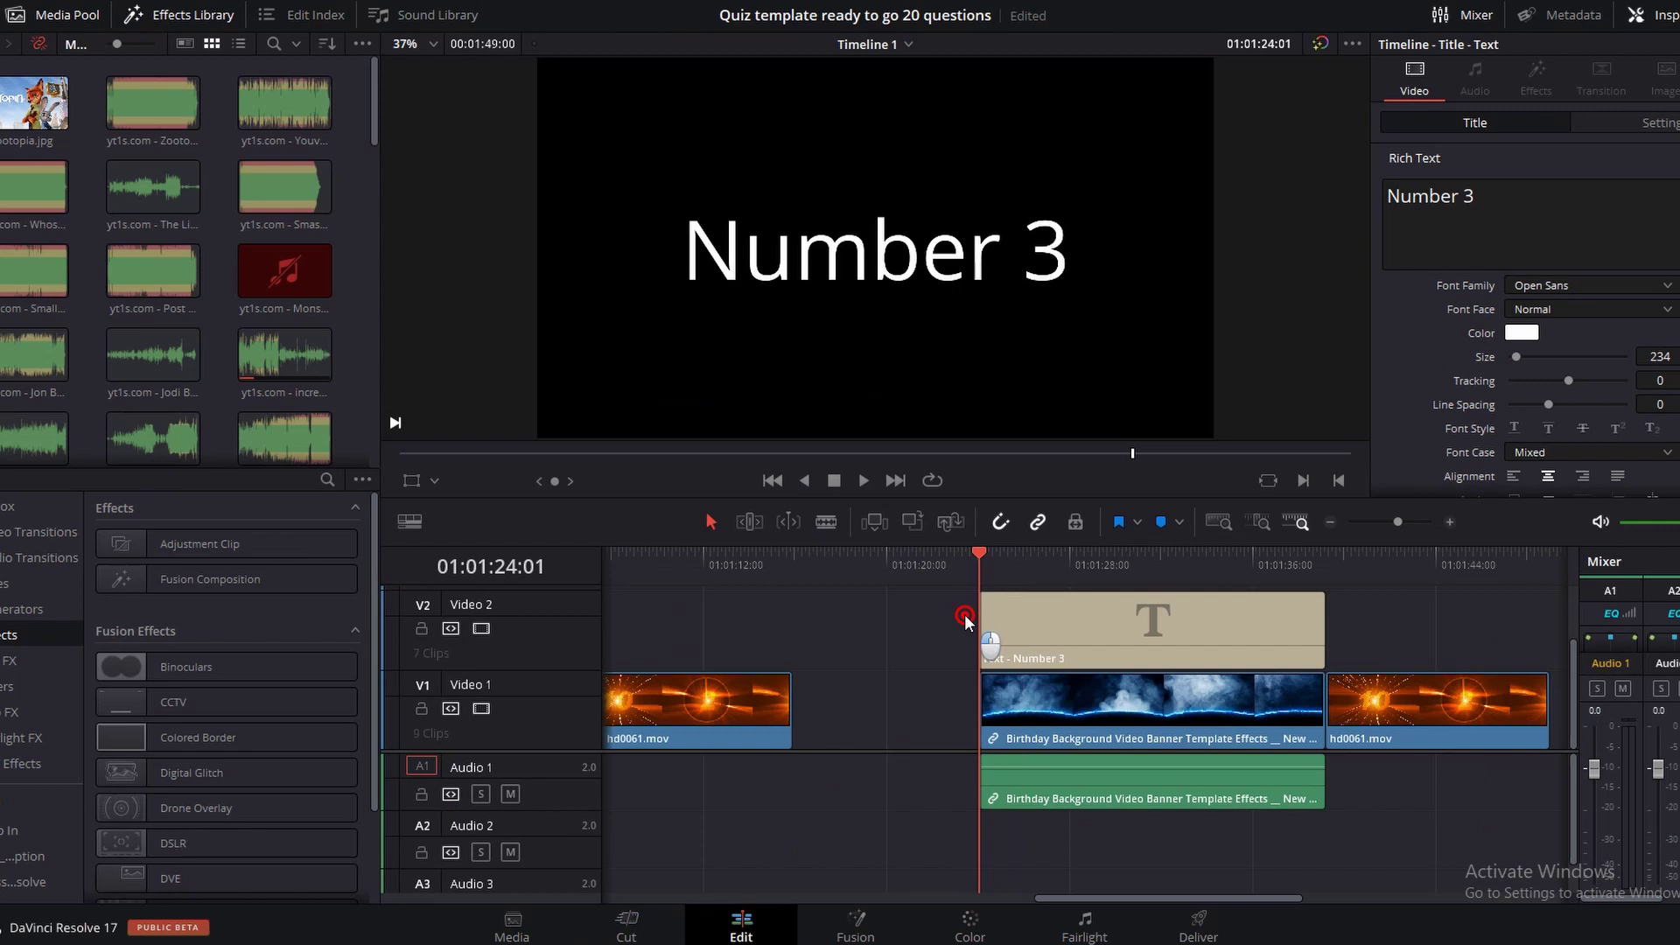
{"action": "left_click_drag", "start_coordinate": [963, 615], "coordinate": [1500, 792]}
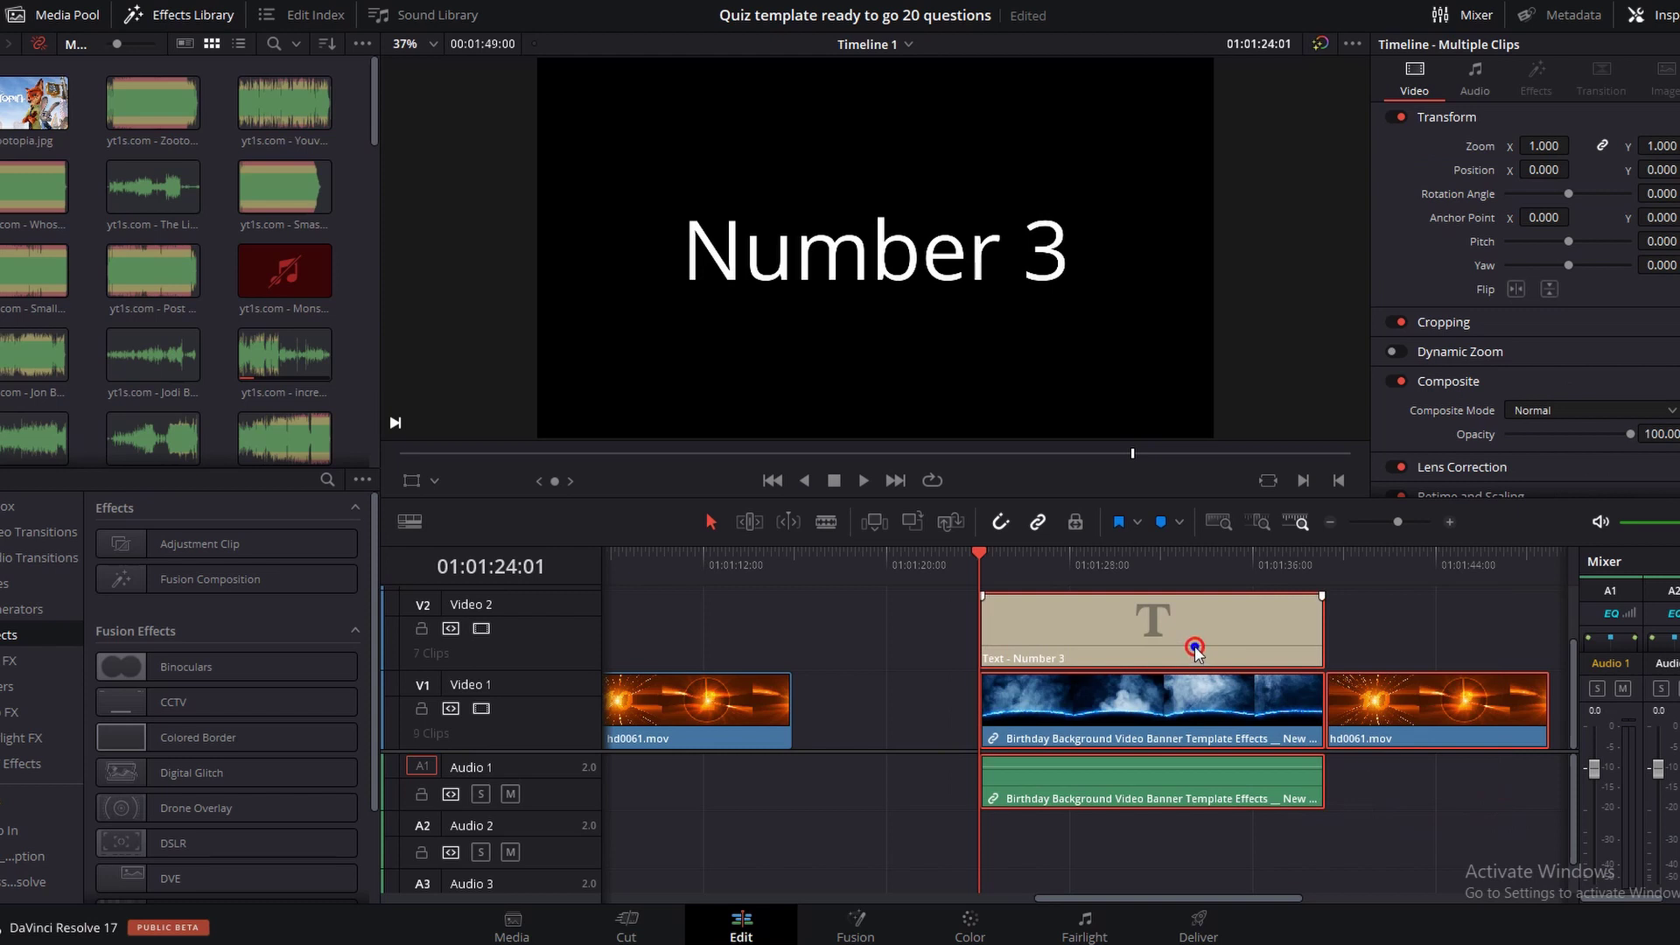
{"action": "right_click", "coordinate": [1195, 648]}
{"action": "left_click", "coordinate": [1262, 714]}
Paste Insert the copied clips at the end of the timeline
{"action": "left_click_drag", "start_coordinate": [982, 559], "coordinate": [1491, 600]}
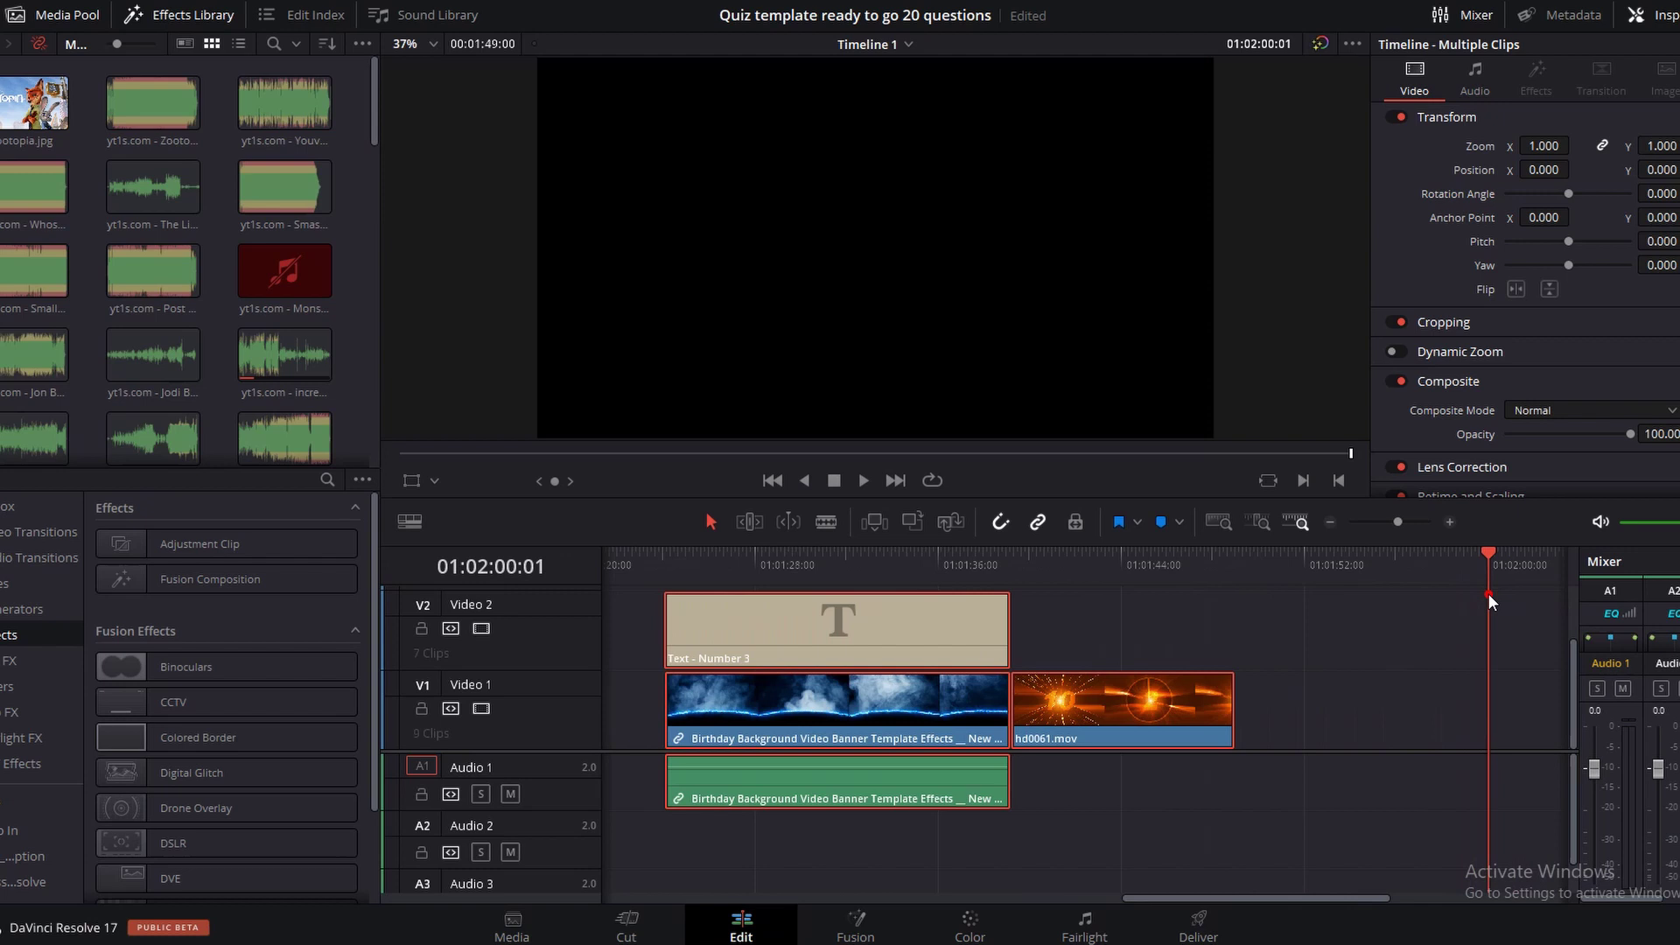
{"action": "left_click", "coordinate": [1498, 685]}
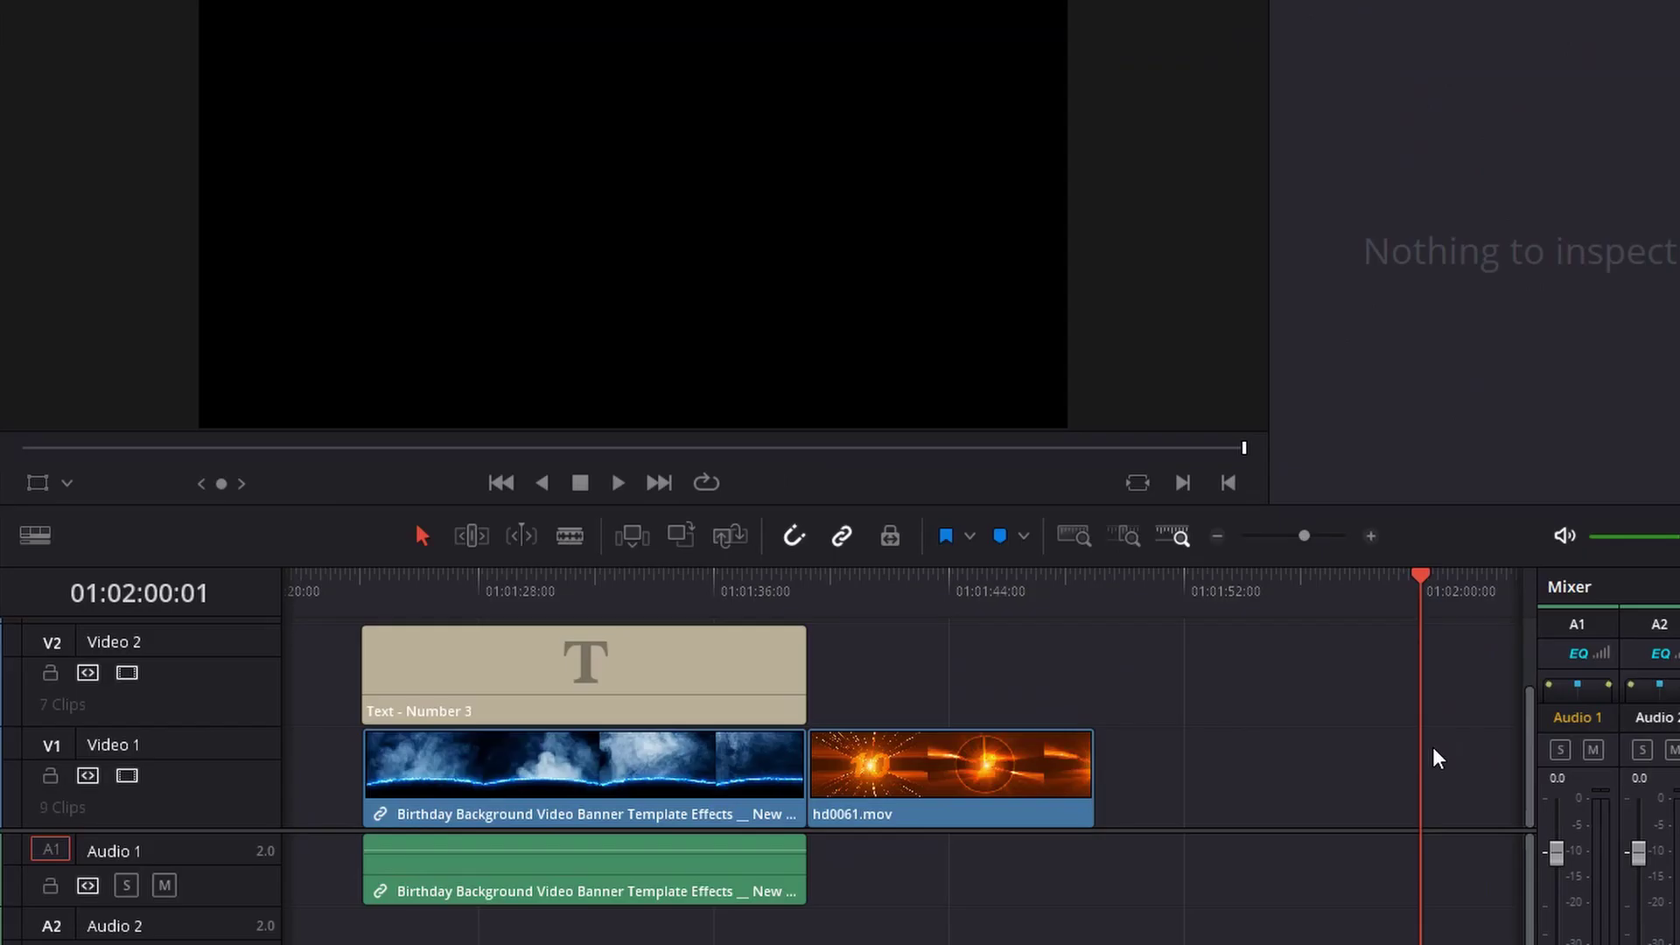
{"action": "right_click", "coordinate": [1496, 686]}
{"action": "left_click", "coordinate": [1462, 783]}
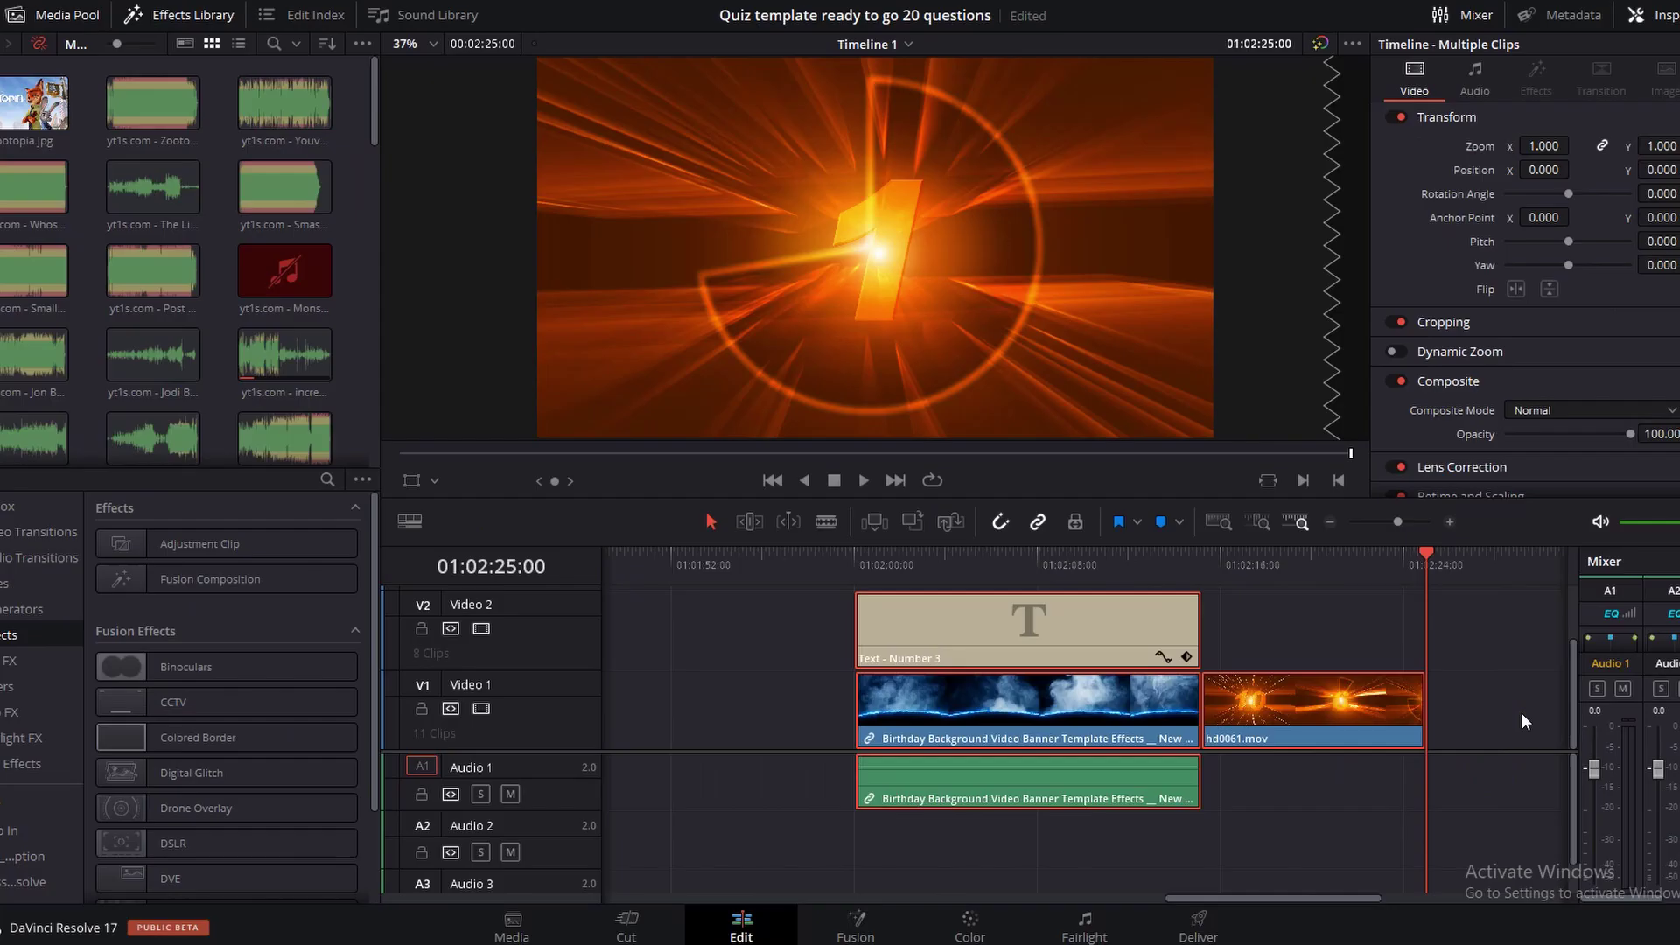
{"action": "left_click", "coordinate": [1382, 634]}
{"action": "left_click", "coordinate": [627, 919]}
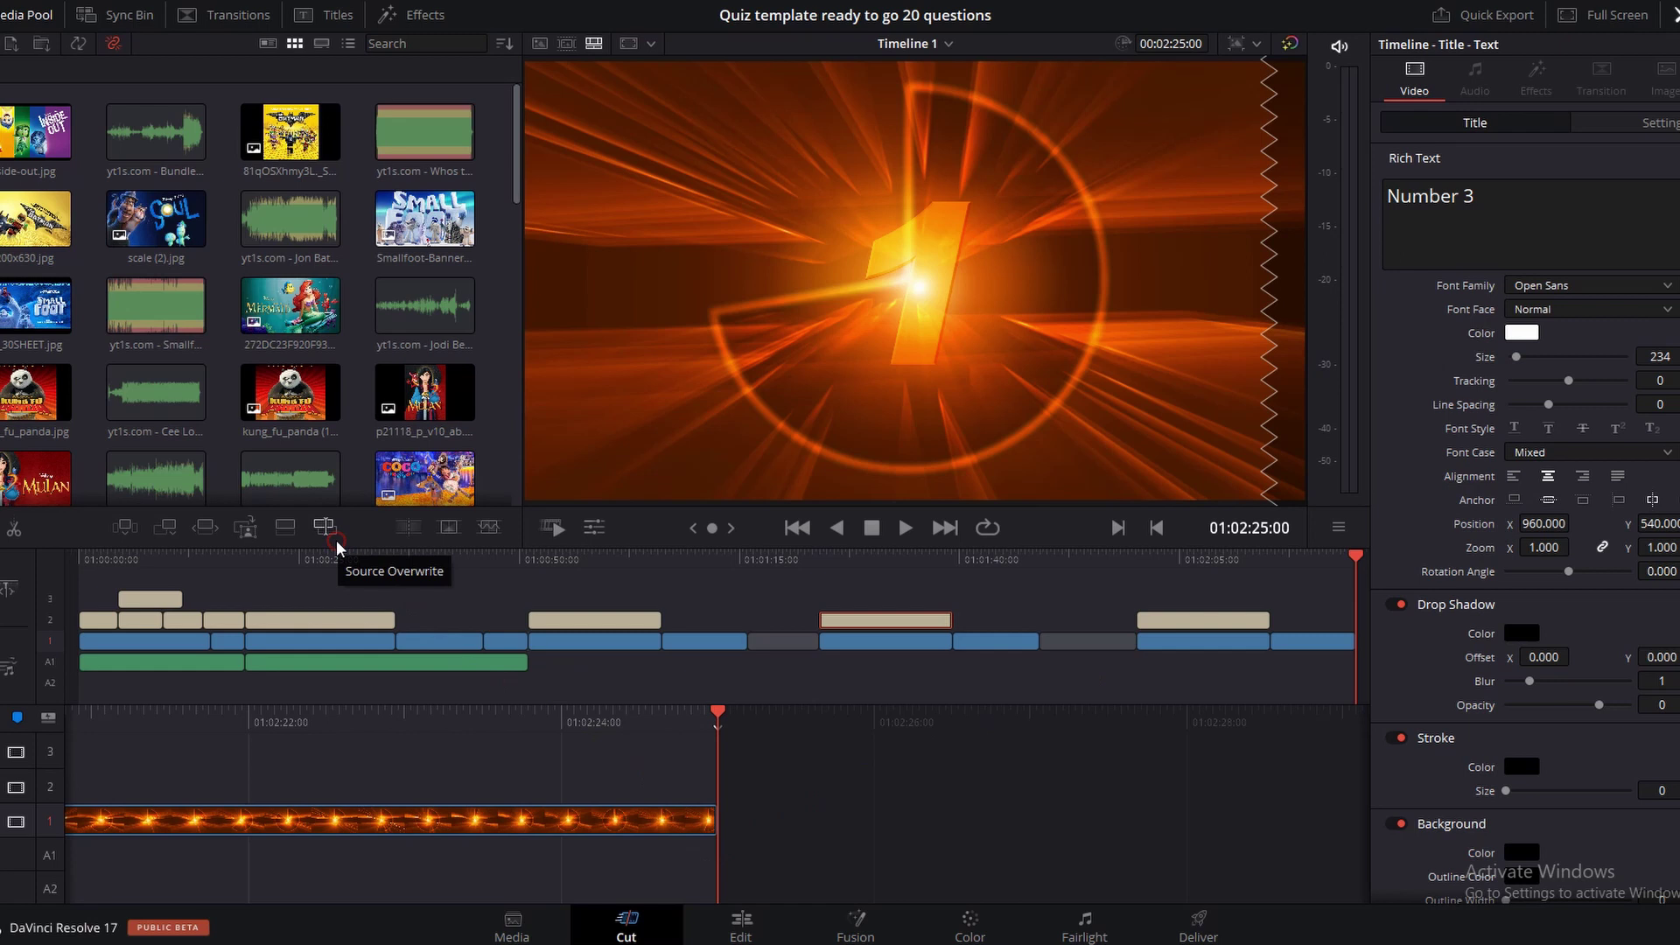
{"action": "left_click", "coordinate": [280, 319]}
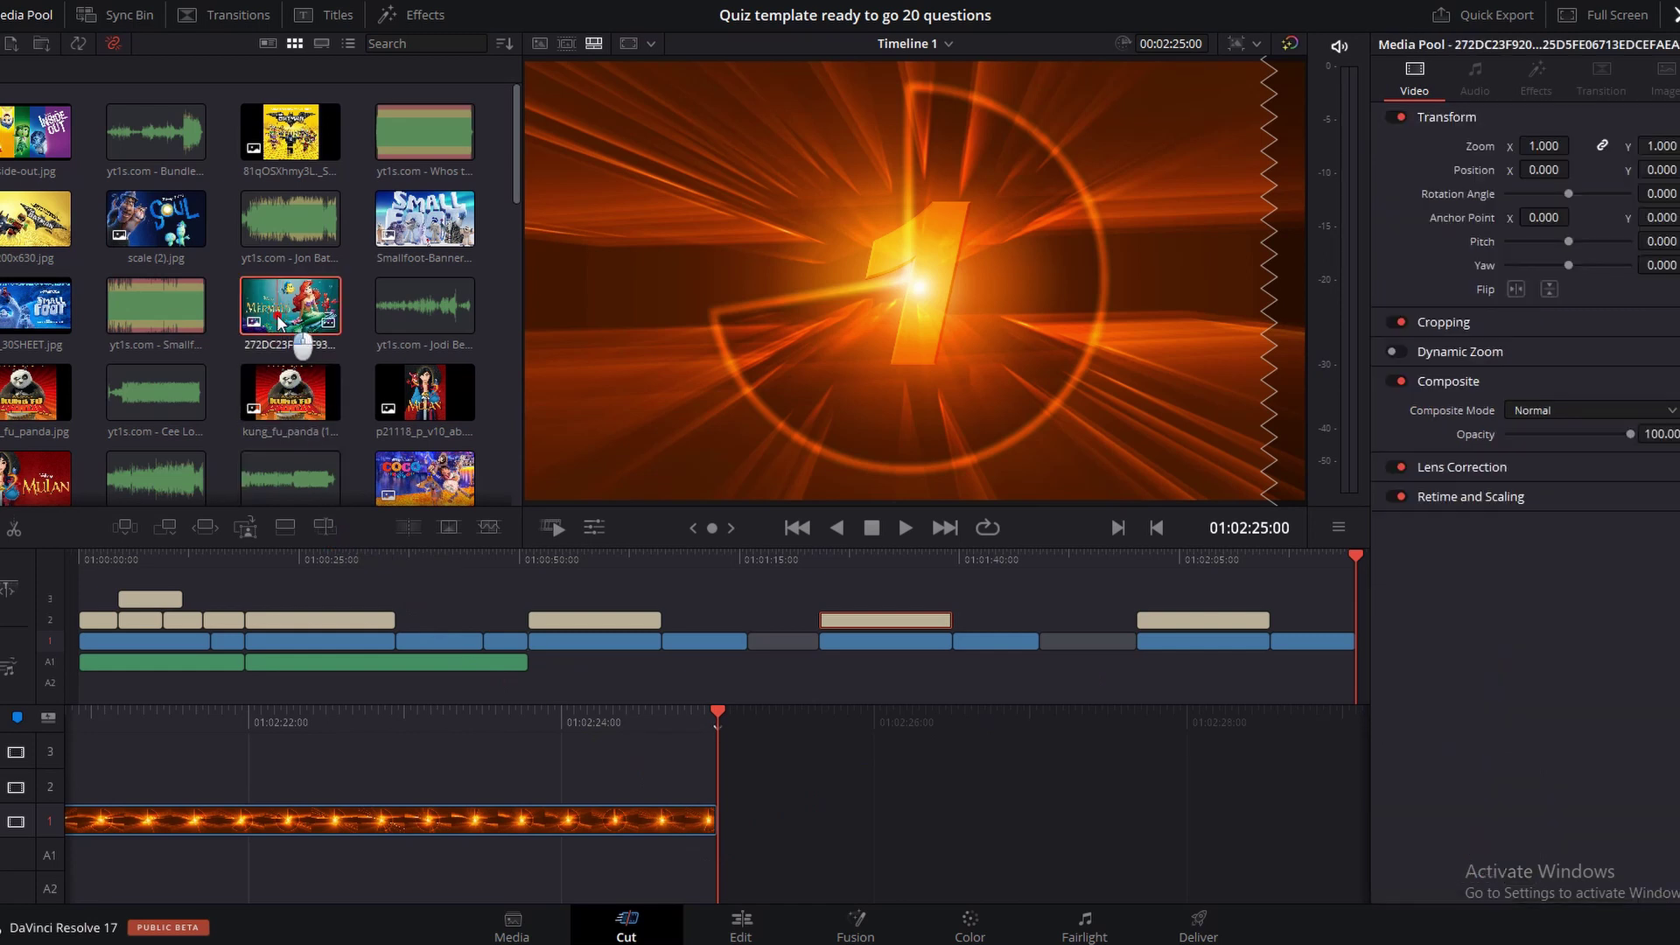
Drop coco.jpg from the Media Pool onto V1 right after the hd0061.mov countdown clip
{"action": "left_click", "coordinate": [740, 925]}
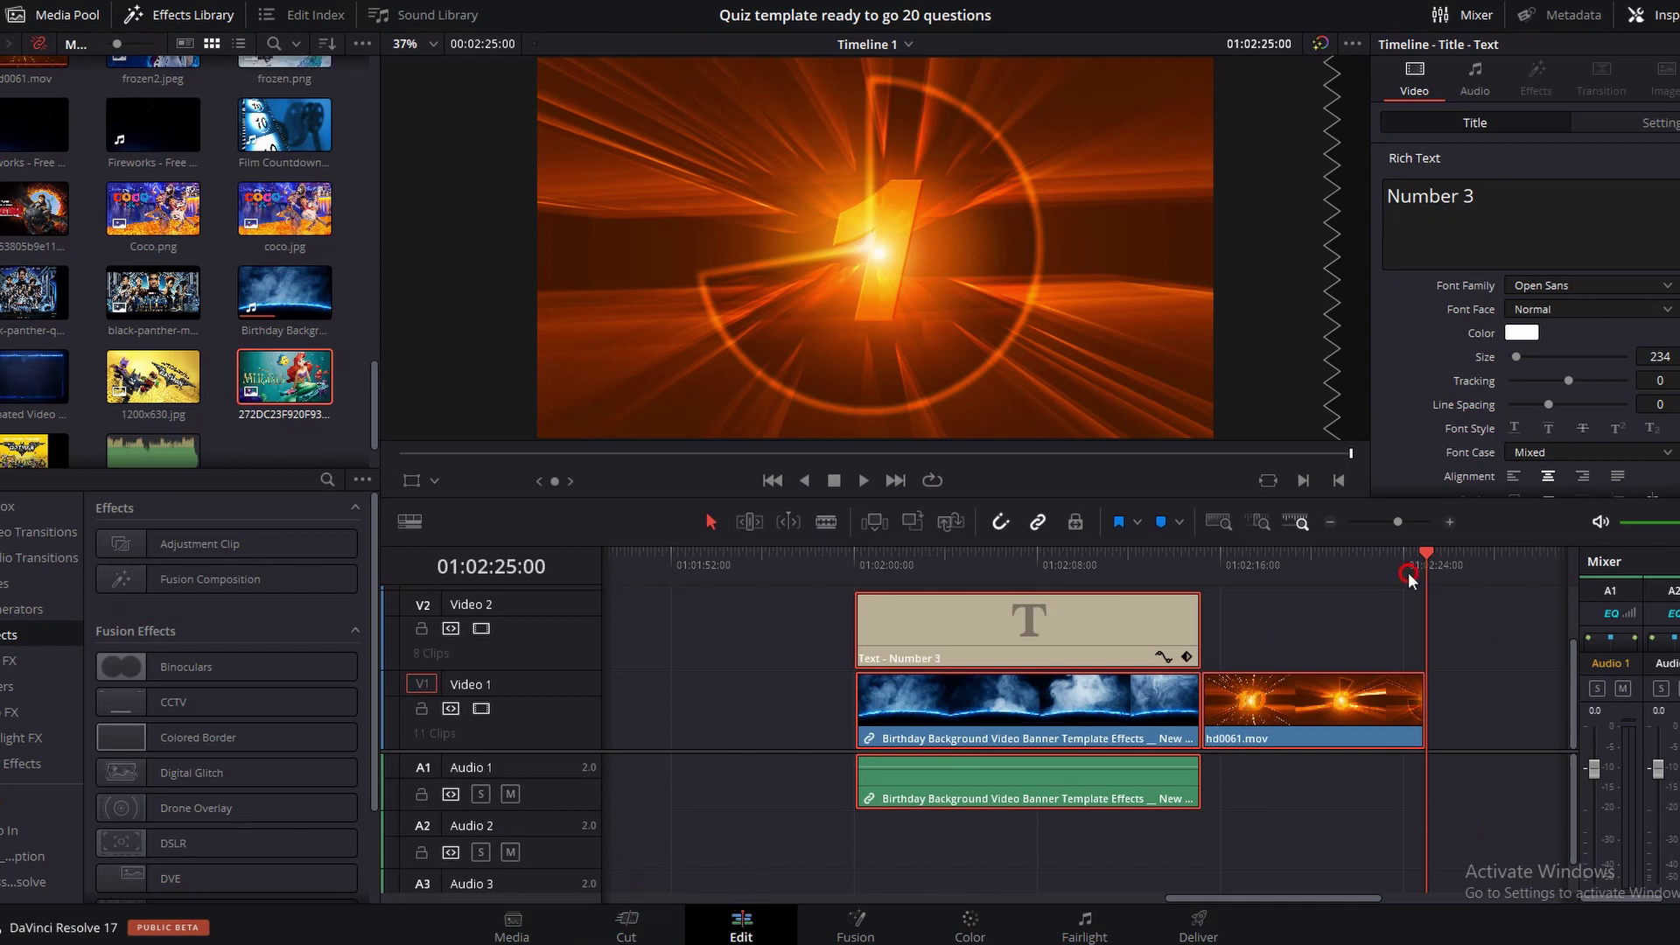
{"action": "left_click_drag", "start_coordinate": [1428, 541], "coordinate": [889, 589]}
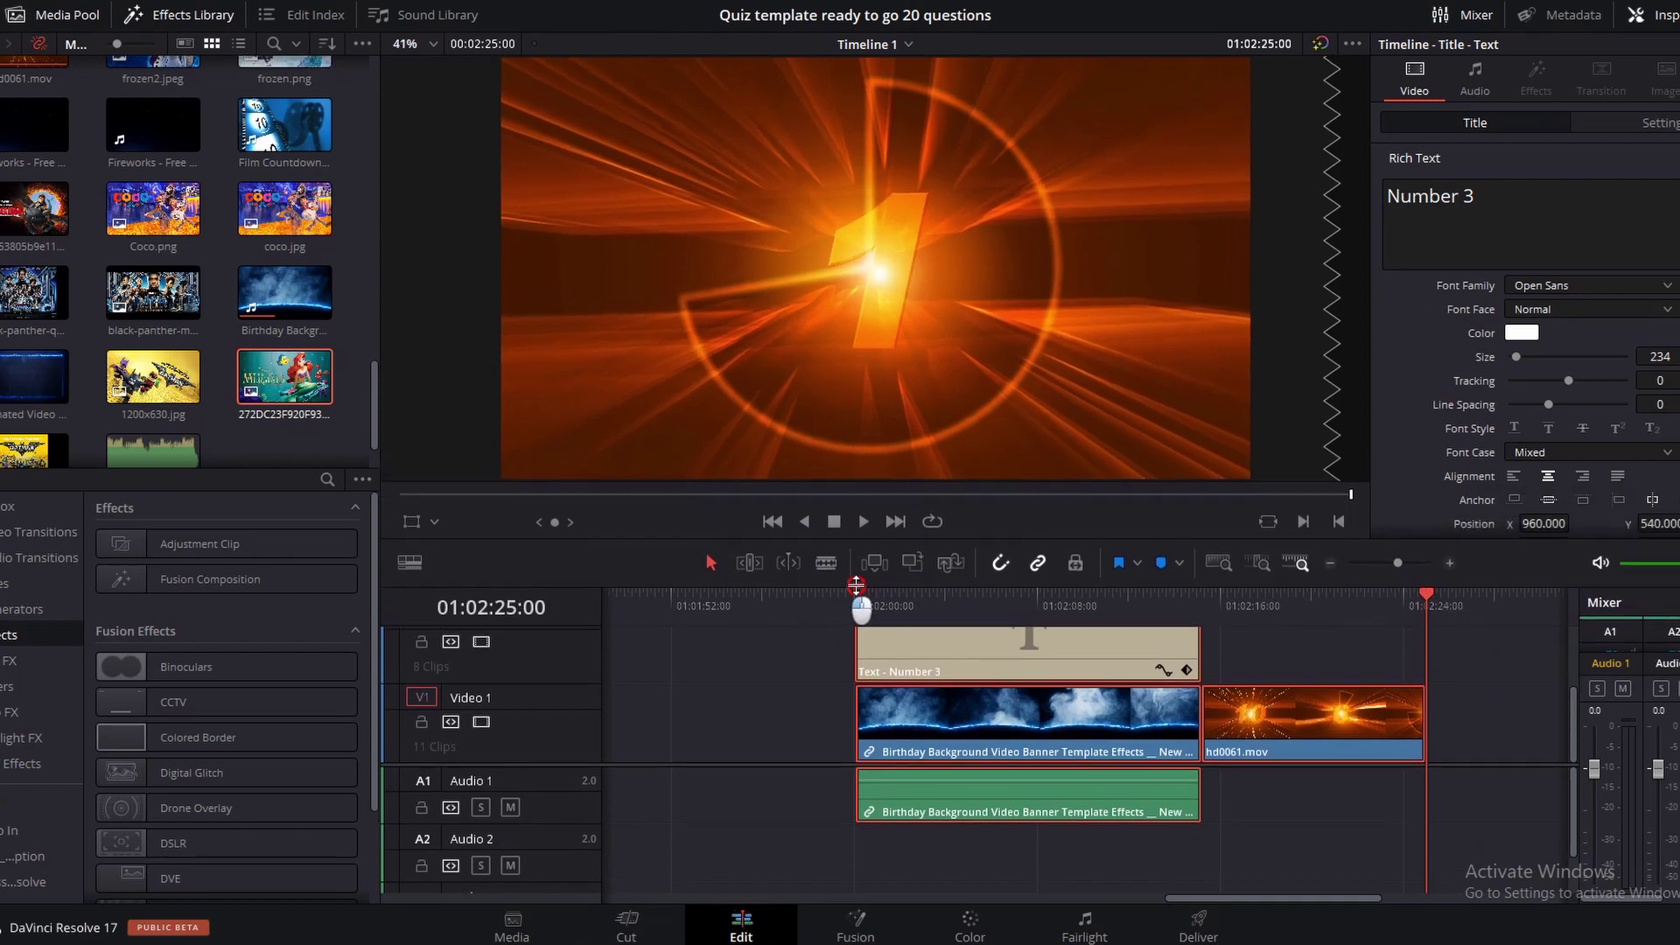
{"action": "left_click_drag", "start_coordinate": [1421, 585], "coordinate": [879, 667]}
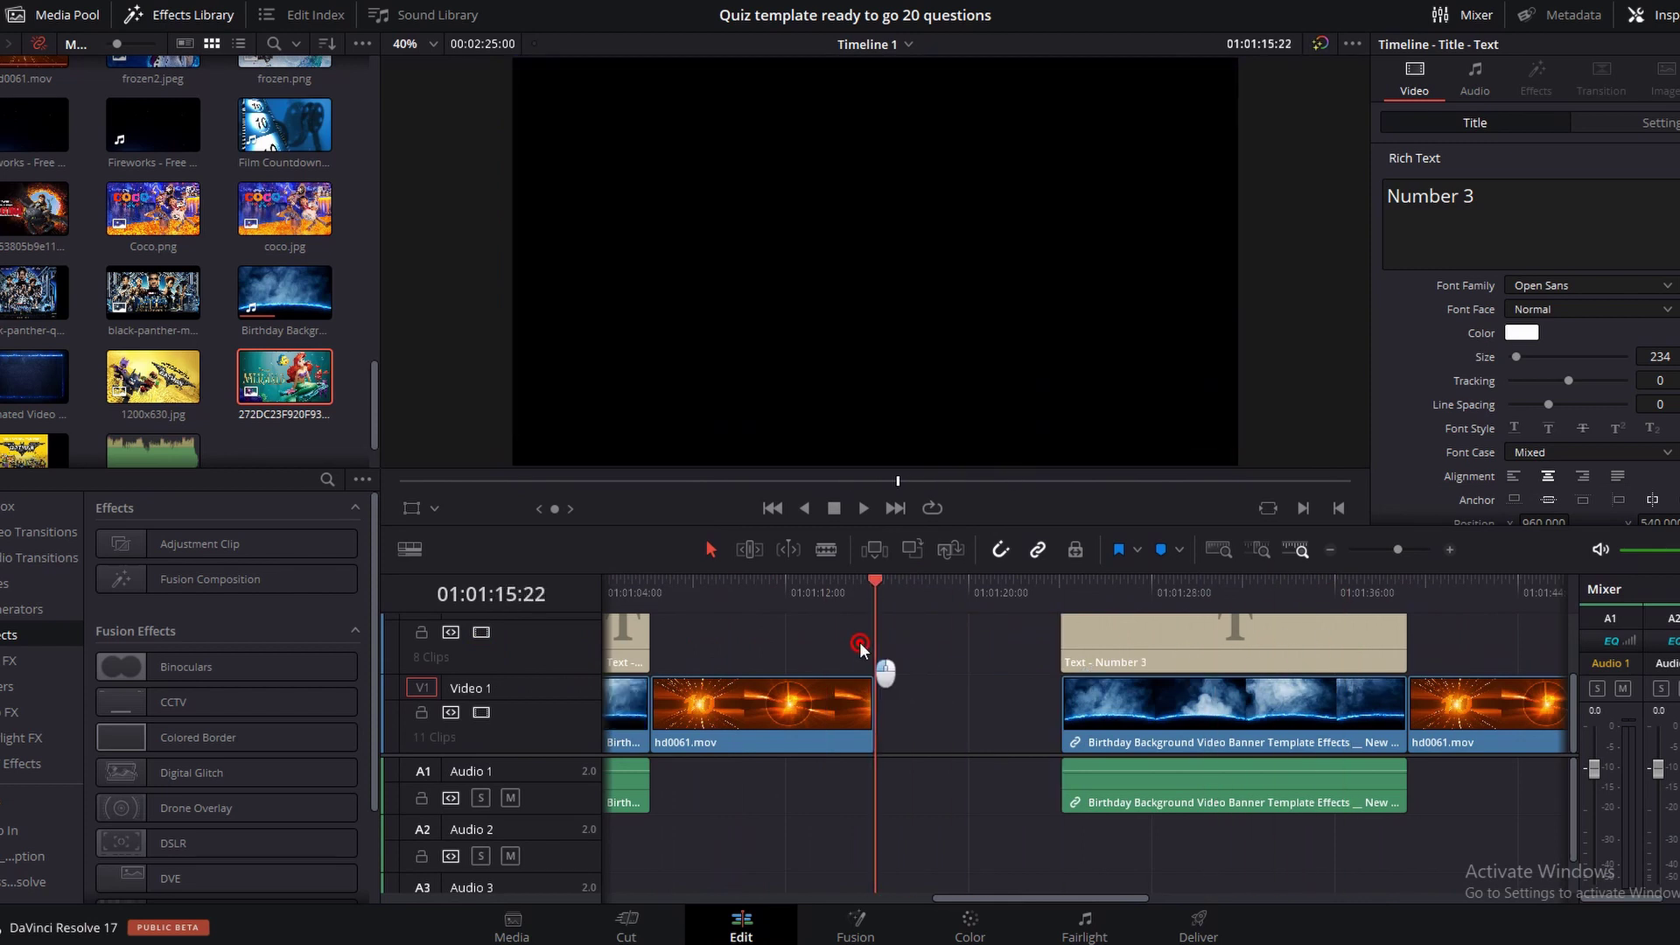
{"action": "left_click", "coordinate": [408, 547]}
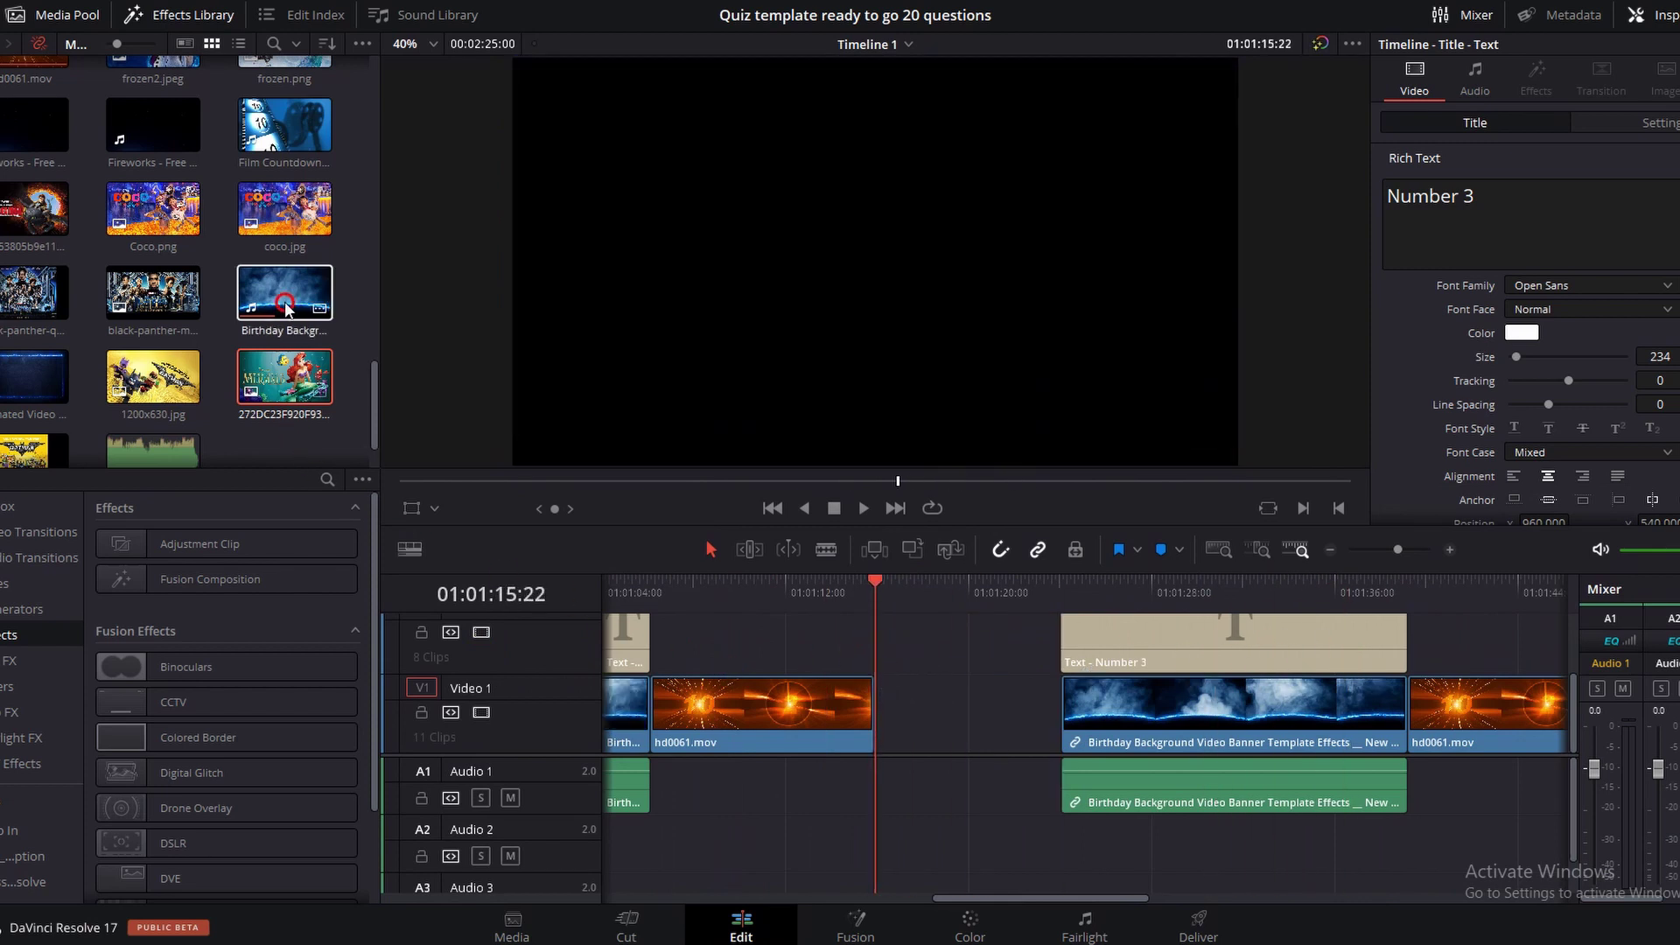
{"action": "left_click", "coordinate": [271, 223]}
{"action": "left_click_drag", "start_coordinate": [273, 217], "coordinate": [886, 713]}
{"action": "left_click", "coordinate": [848, 791]}
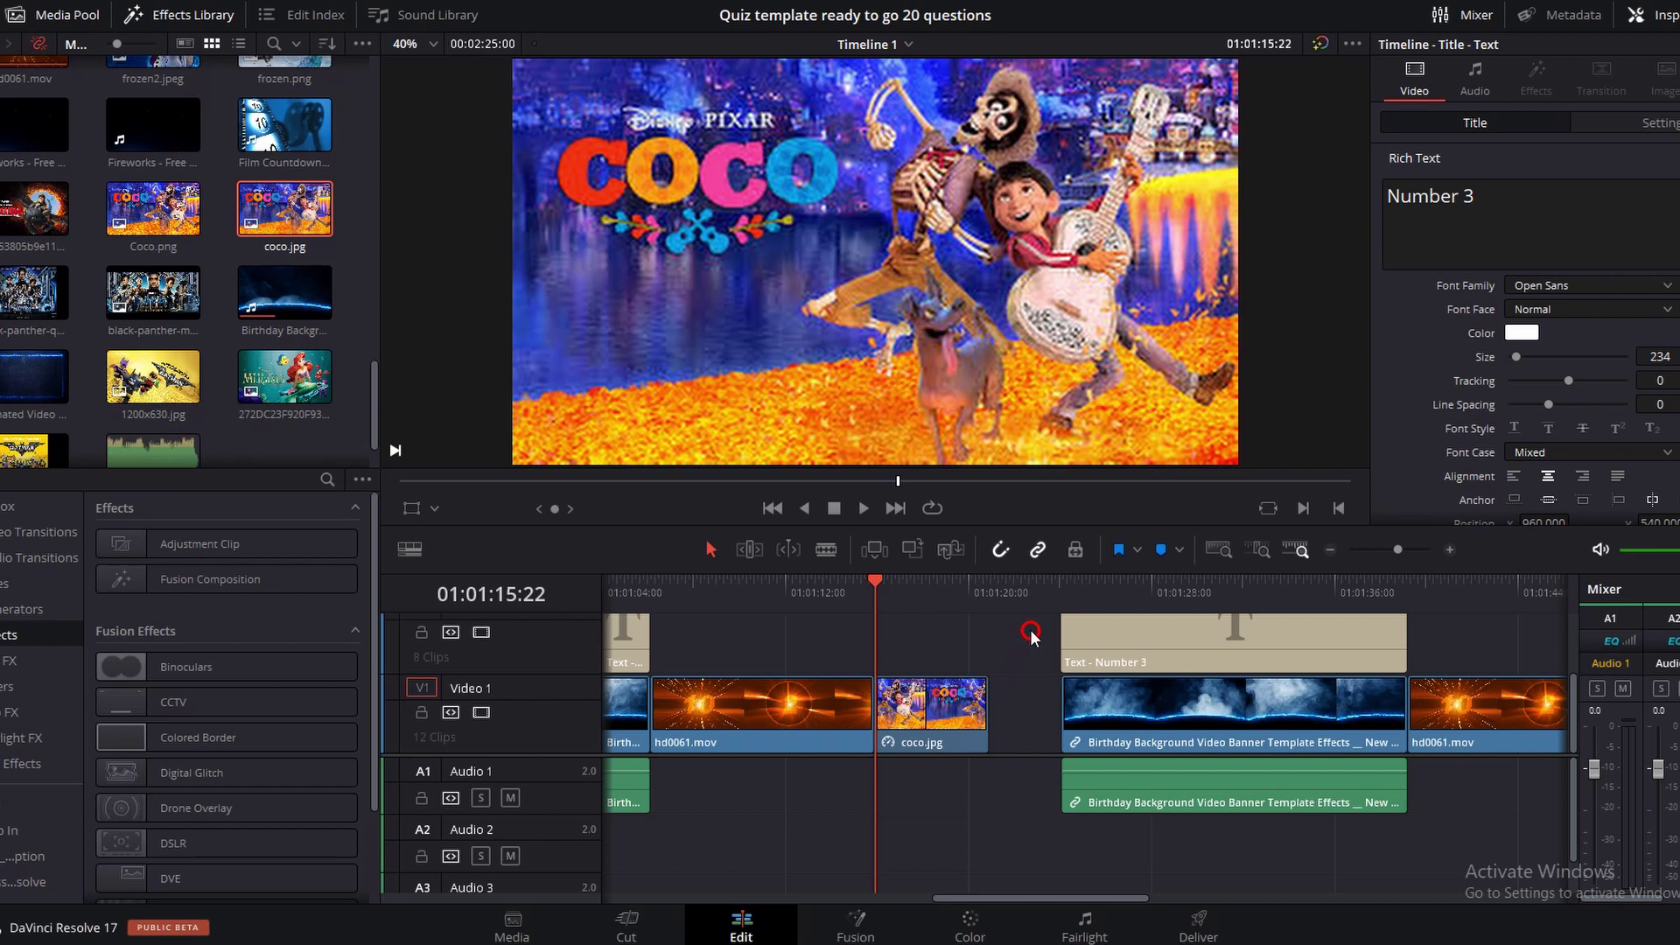
Slide the Number 3 title, background and music clips left to butt against coco.jpg
{"action": "left_click_drag", "start_coordinate": [1035, 647], "coordinate": [1538, 801]}
{"action": "left_click_drag", "start_coordinate": [1119, 656], "coordinate": [1065, 678]}
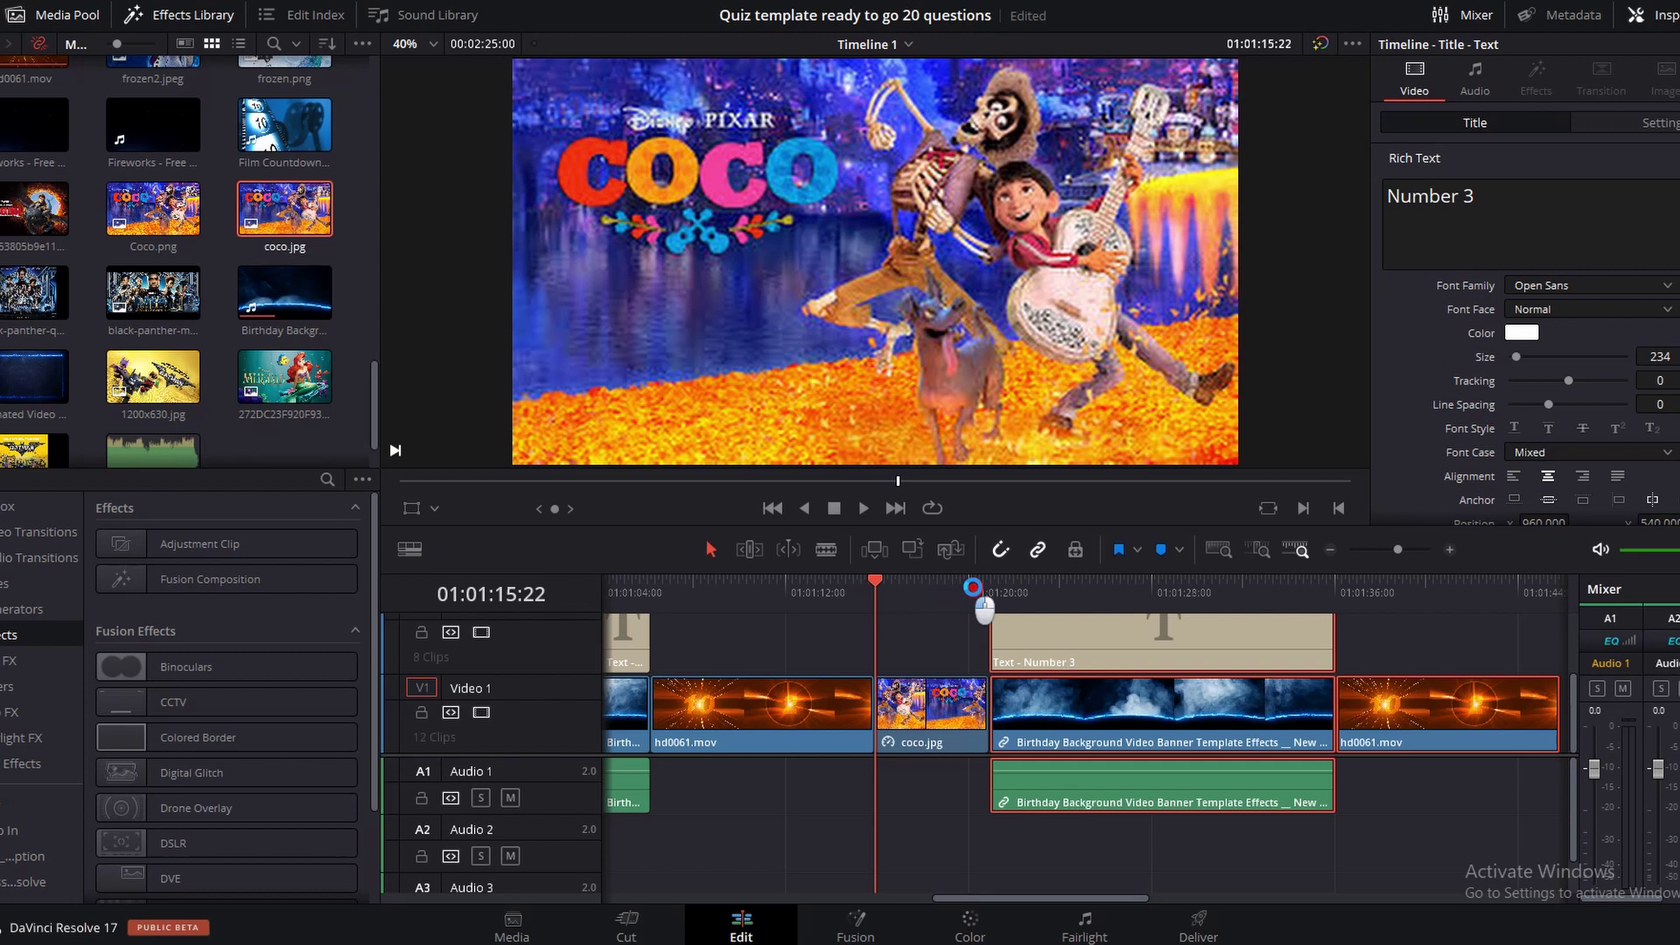
{"action": "left_click", "coordinate": [1110, 599]}
{"action": "left_click_drag", "start_coordinate": [1111, 600], "coordinate": [1477, 630]}
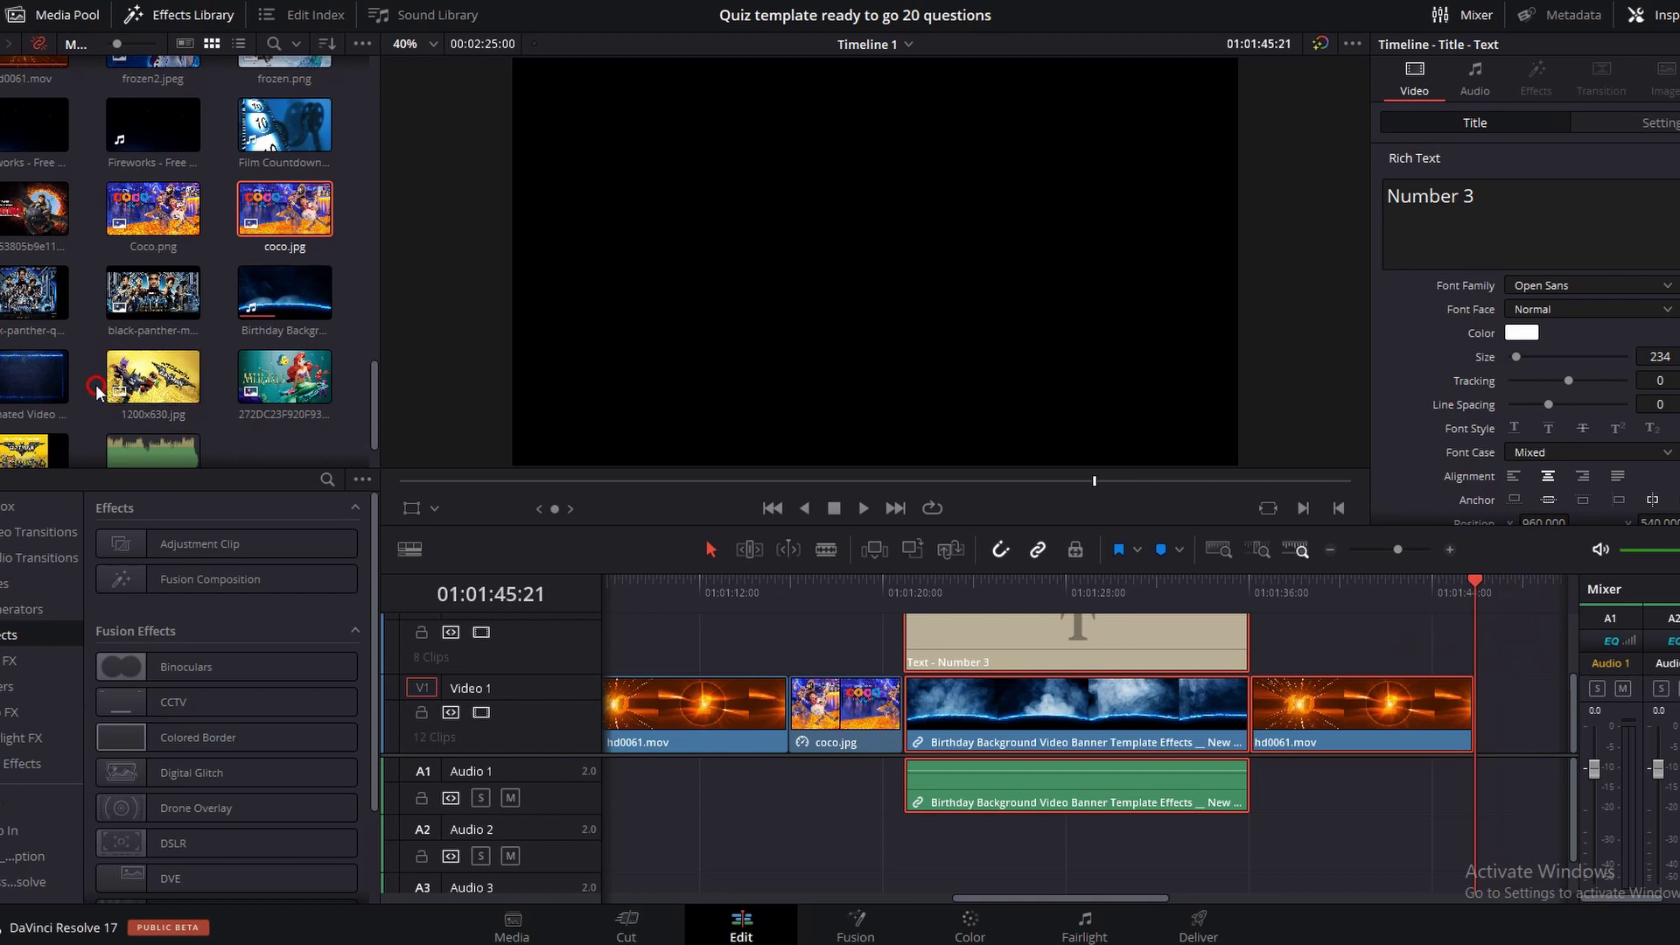
Add the How to Train Your Dragon picture after the countdown and close the gap behind it
{"action": "left_click_drag", "start_coordinate": [35, 210], "coordinate": [1473, 715]}
{"action": "left_click_drag", "start_coordinate": [1158, 901], "coordinate": [1269, 906]}
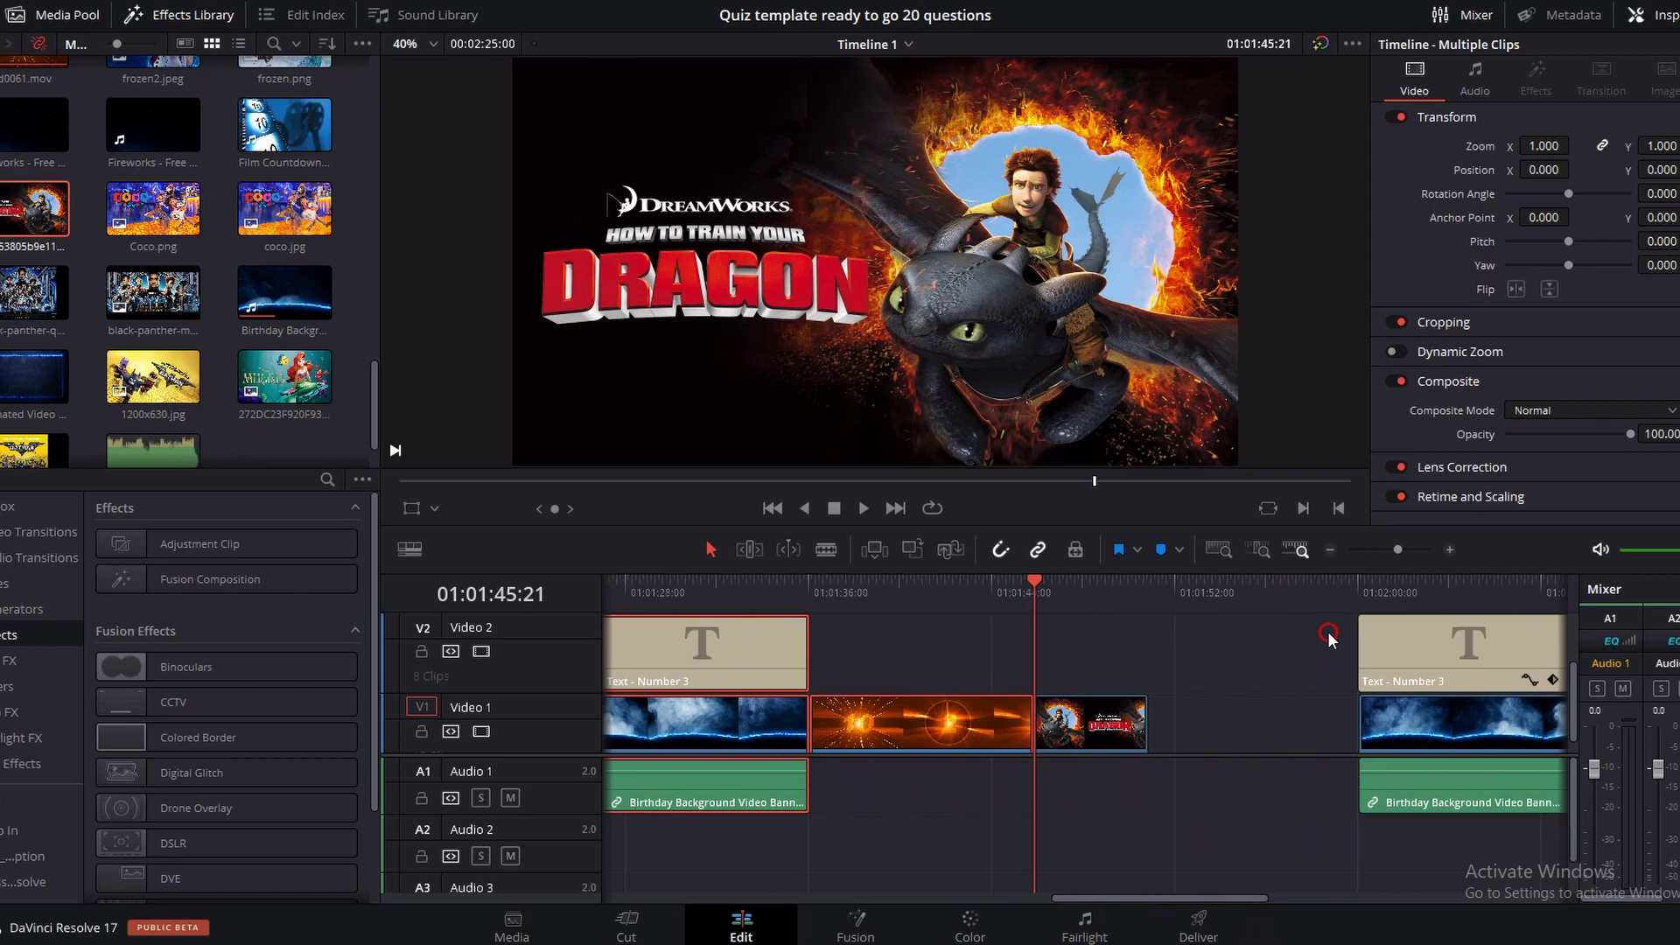
{"action": "left_click_drag", "start_coordinate": [1328, 637], "coordinate": [942, 810]}
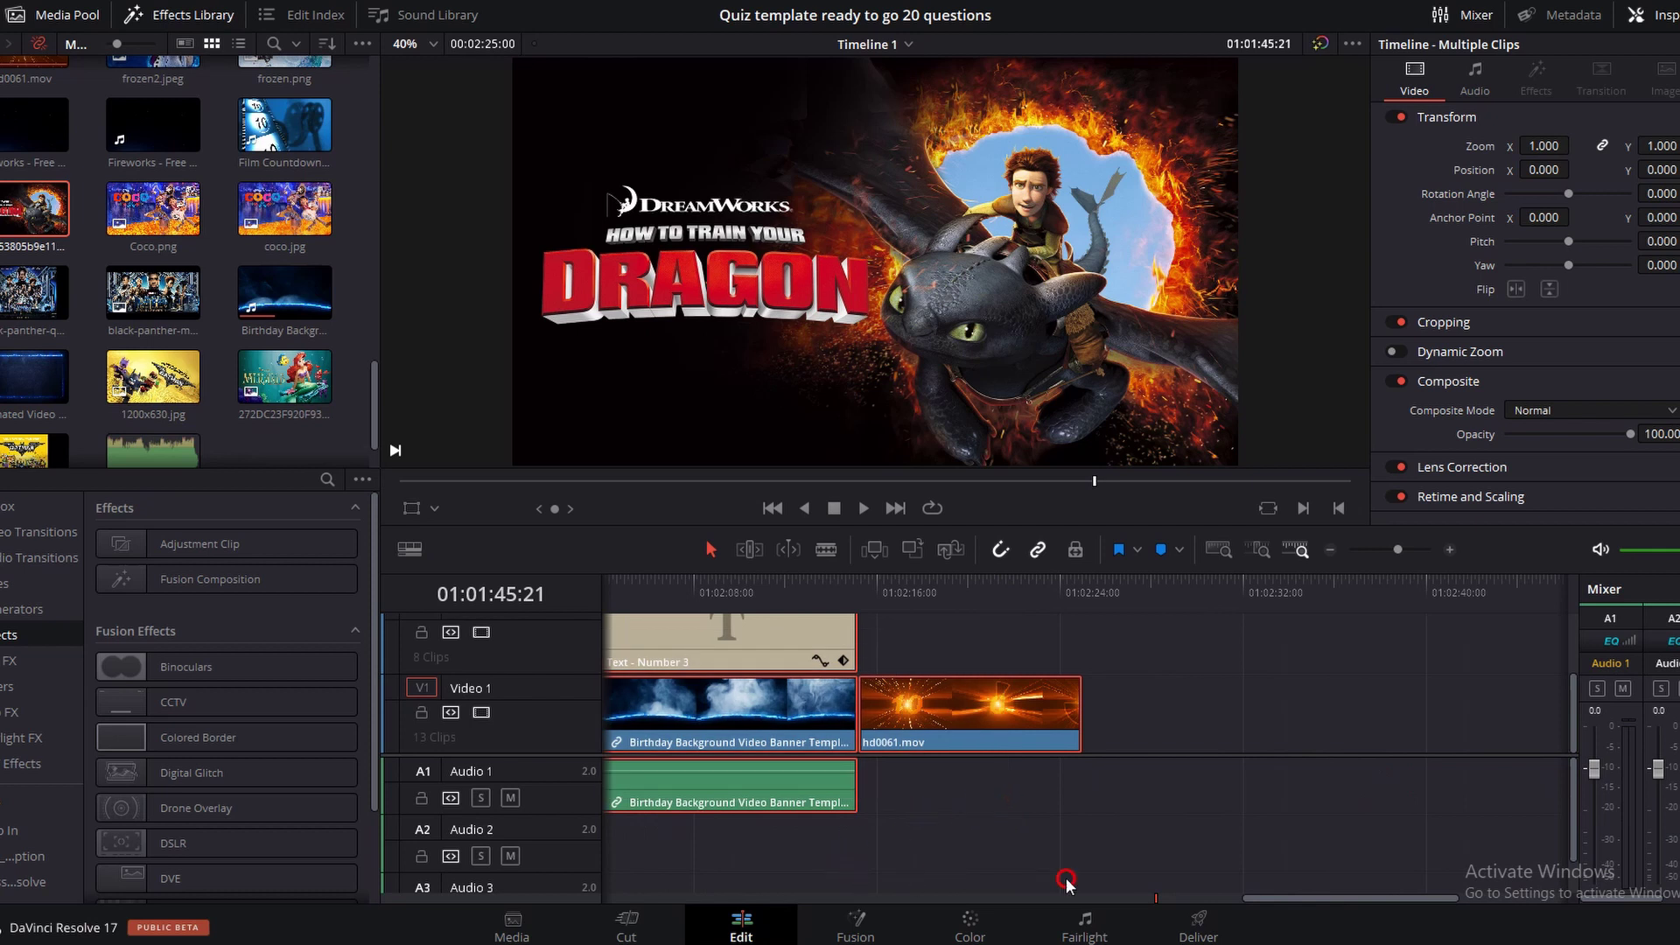
{"action": "left_click_drag", "start_coordinate": [1250, 901], "coordinate": [1104, 901]}
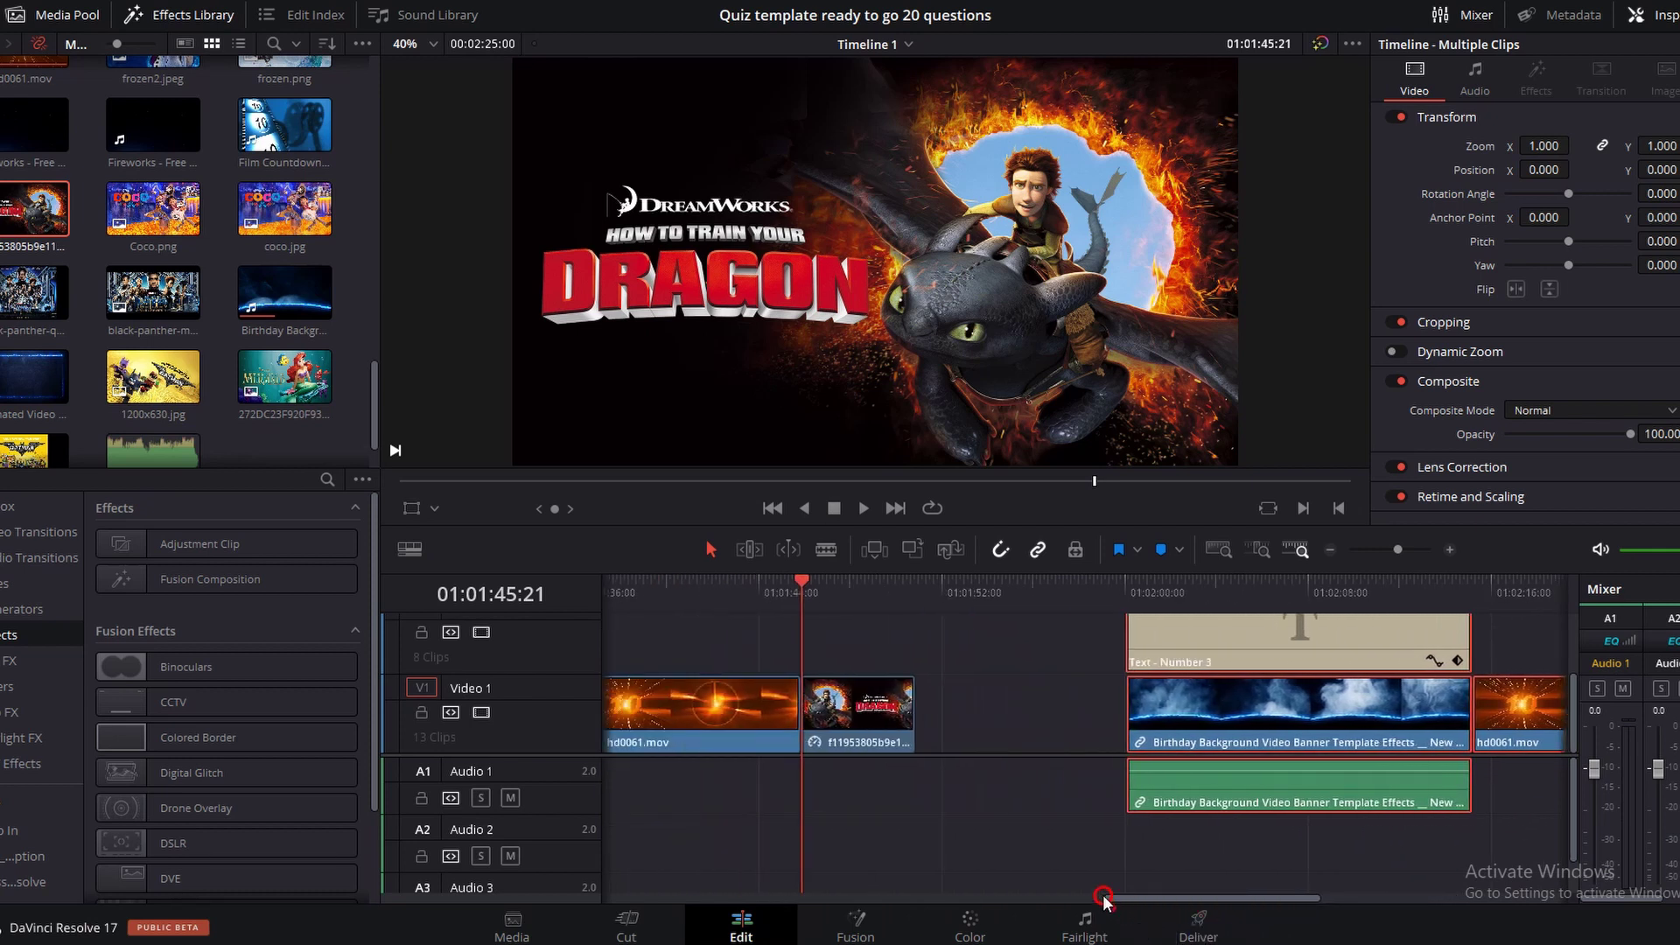
{"action": "left_click_drag", "start_coordinate": [1146, 652], "coordinate": [936, 654]}
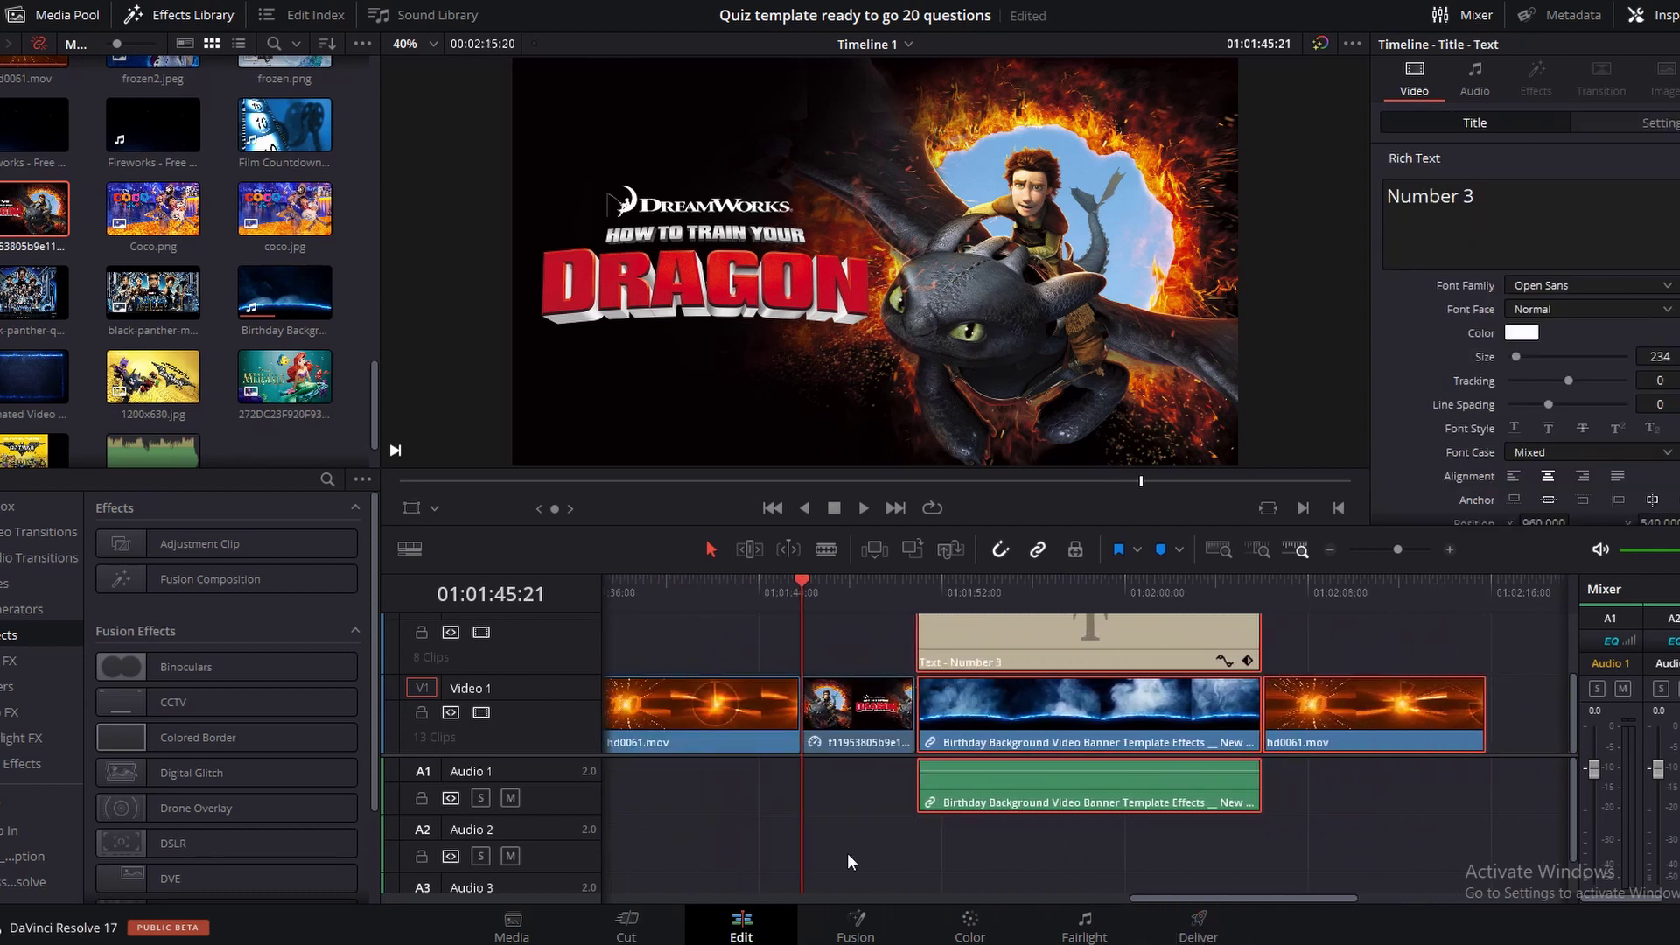
{"action": "key", "text": "End"}
{"action": "left_click", "coordinate": [844, 851]}
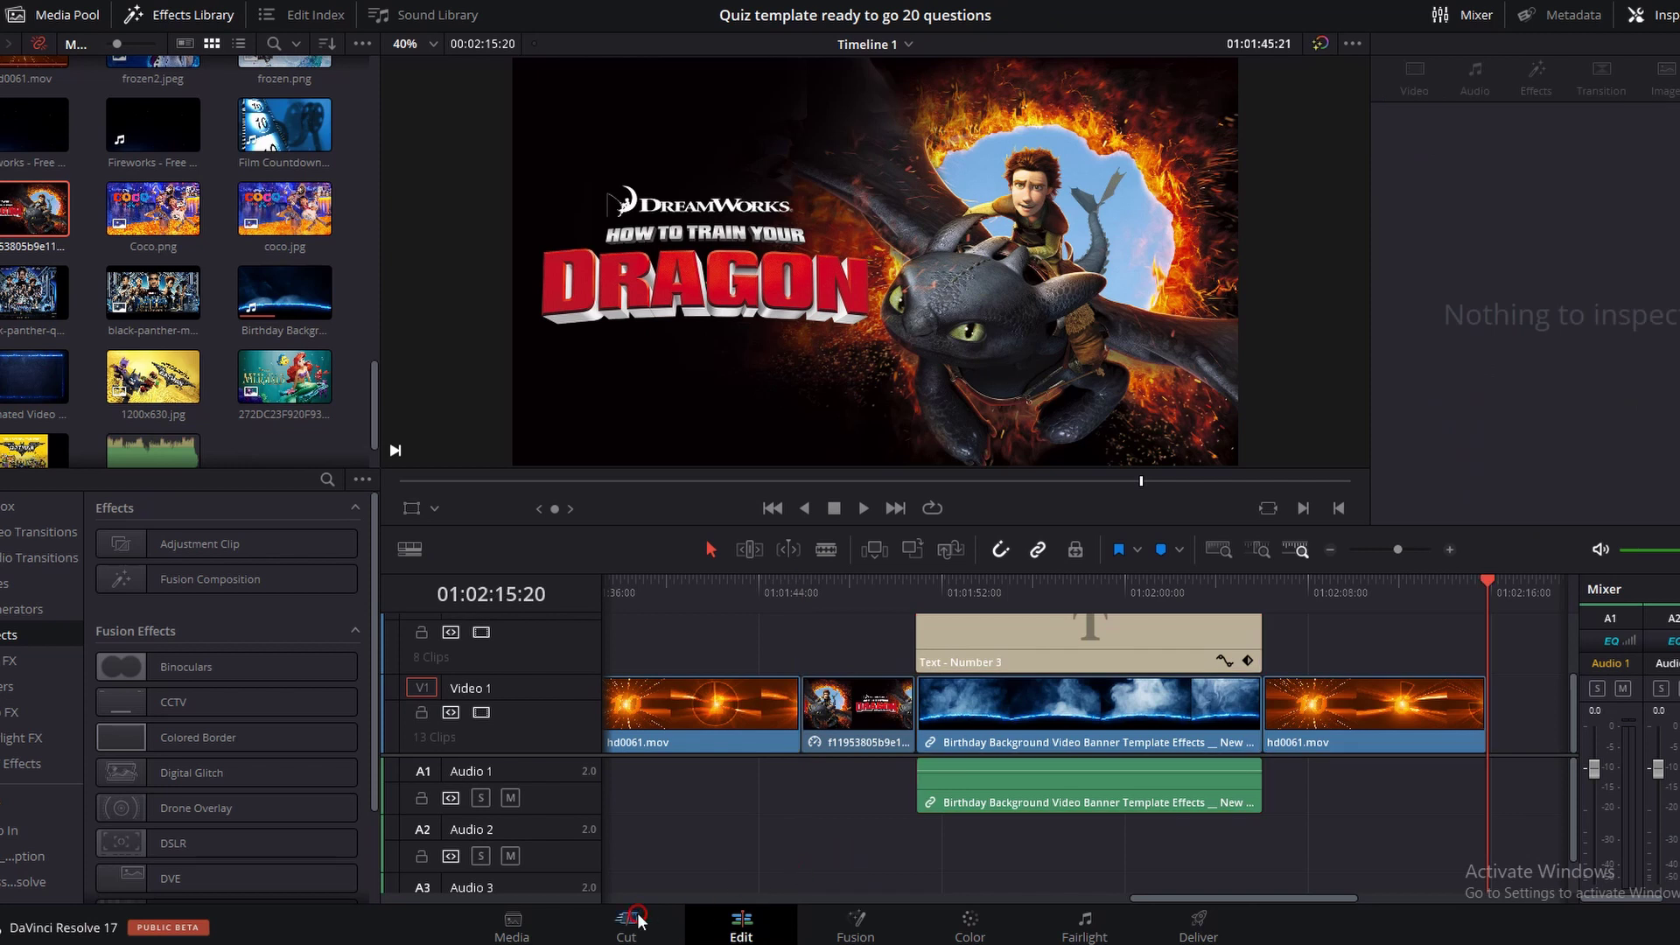
Select the Number 2 title card, then the incredibles theme song audio clip on A2
{"action": "left_click", "coordinate": [637, 918]}
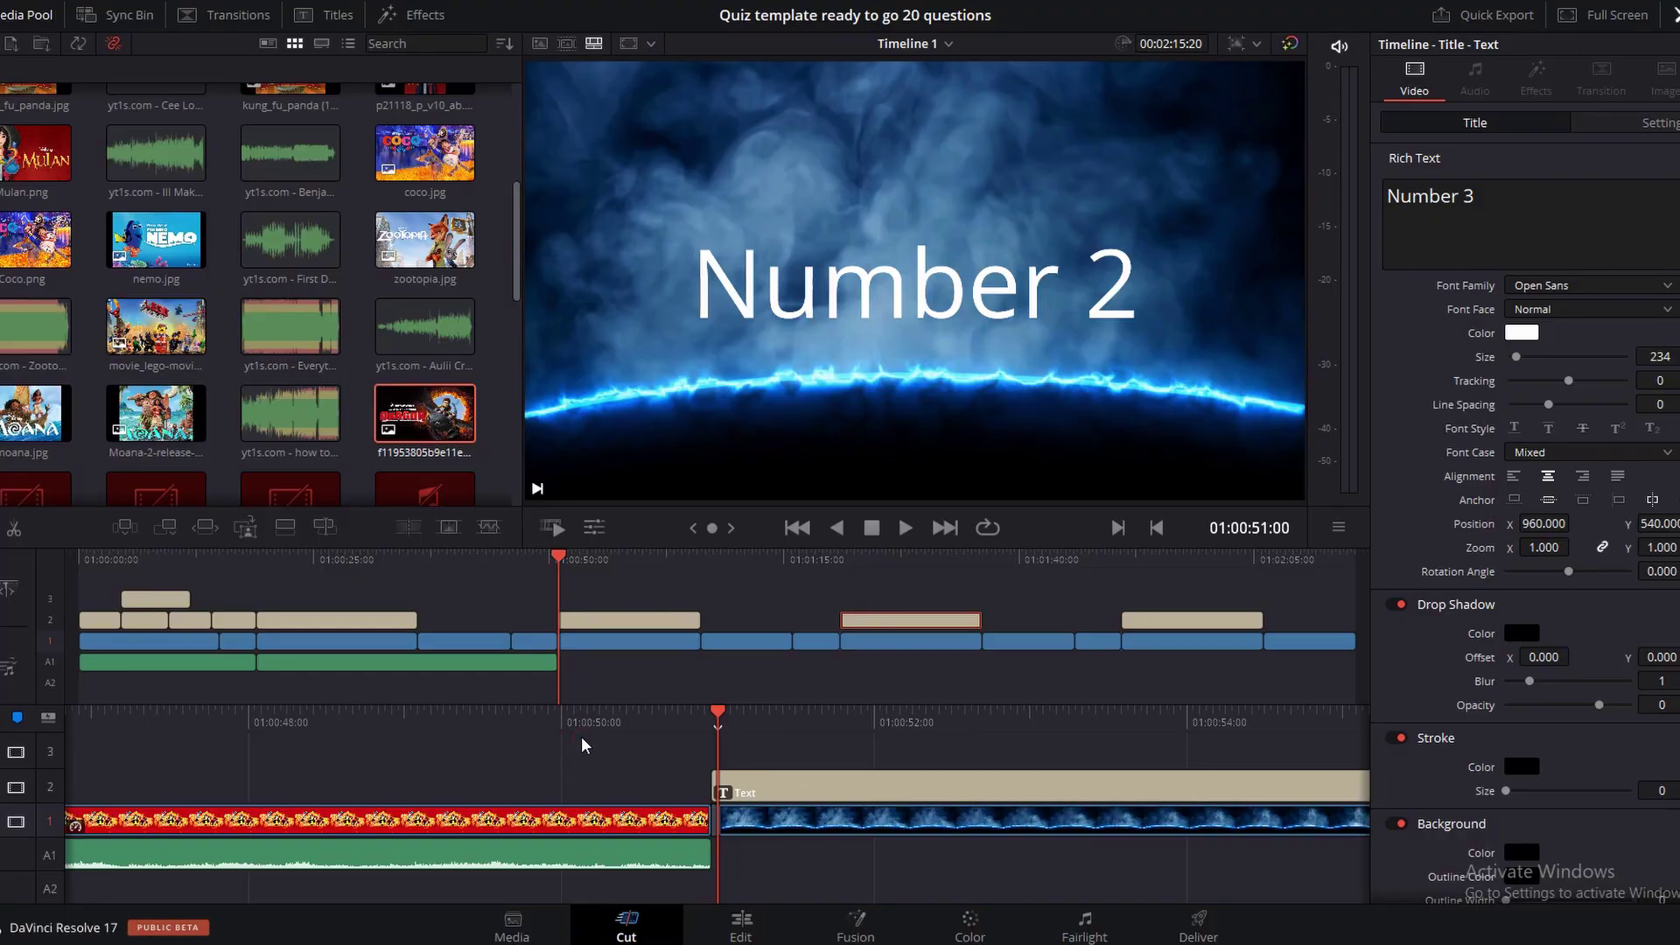
{"action": "left_click", "coordinate": [642, 624]}
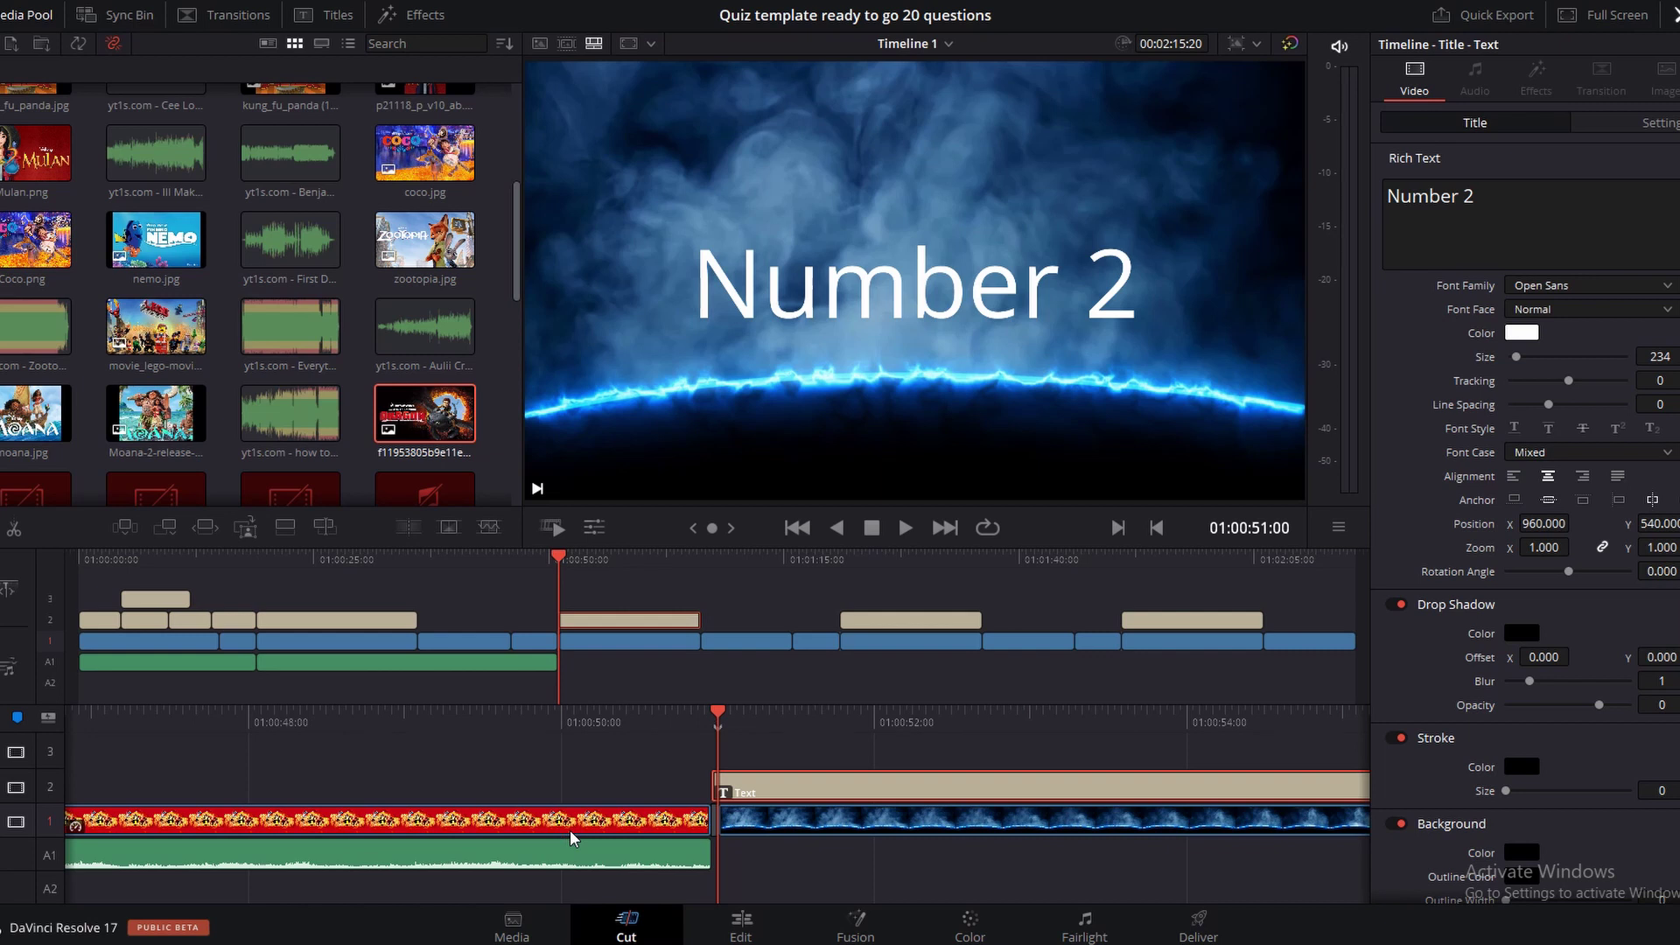
{"action": "key", "text": "shift+4"}
{"action": "left_click", "coordinate": [773, 838]}
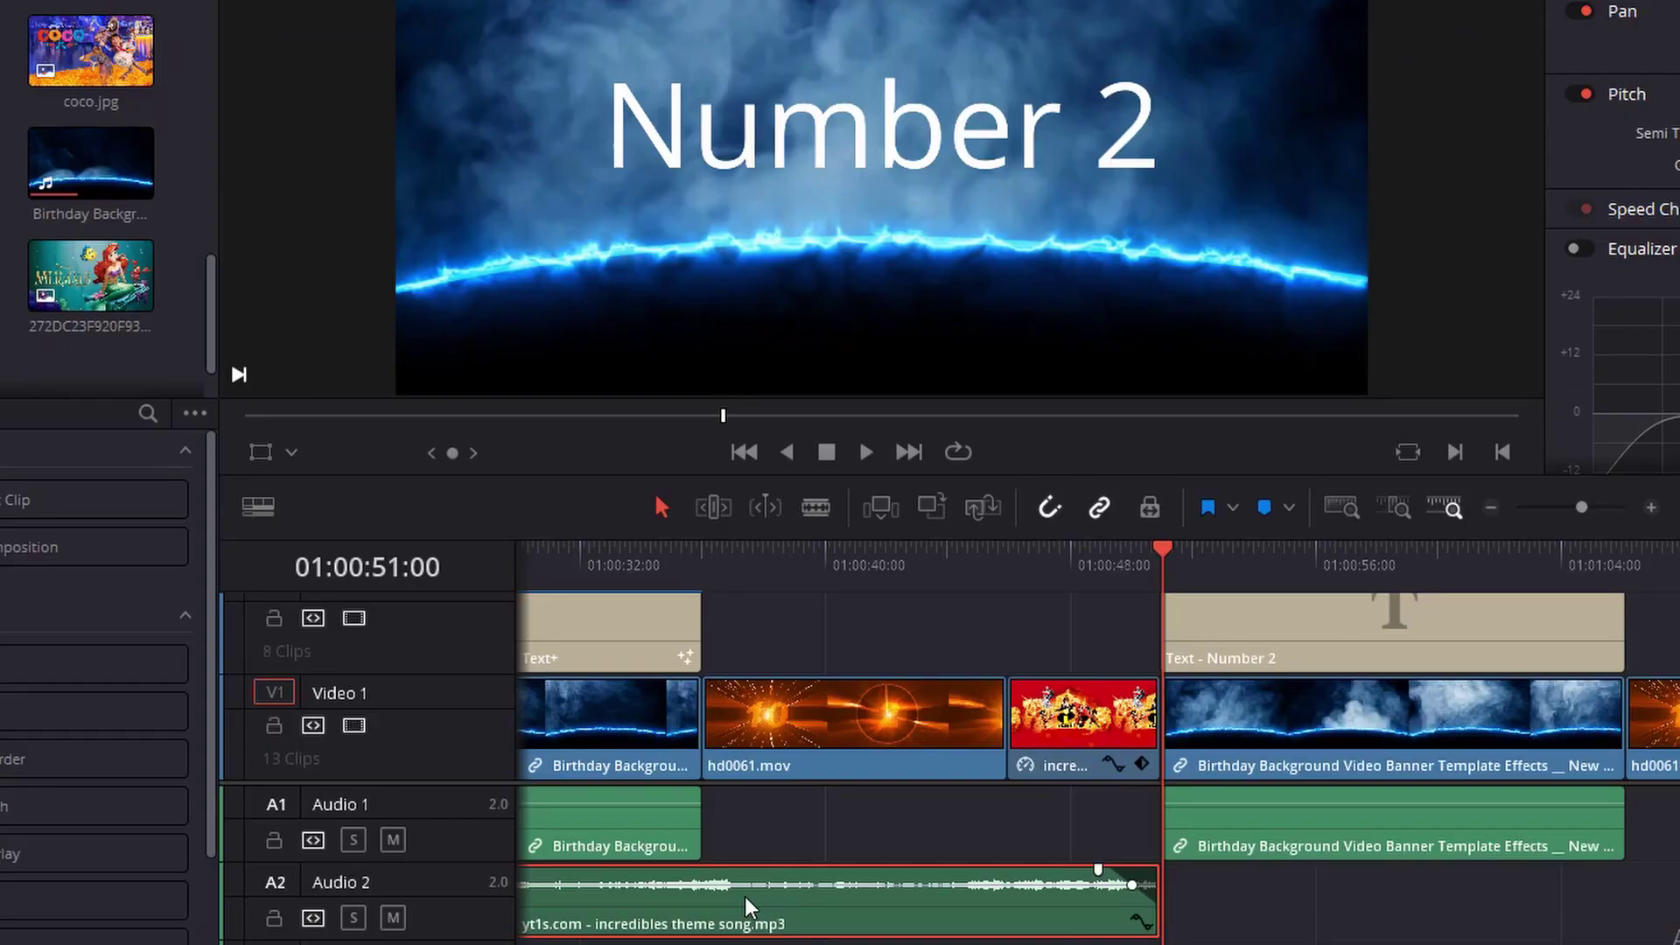
Normalize the incredibles theme song clip's audio to a -10.0 dBFS sample peak
{"action": "right_click", "coordinate": [747, 906]}
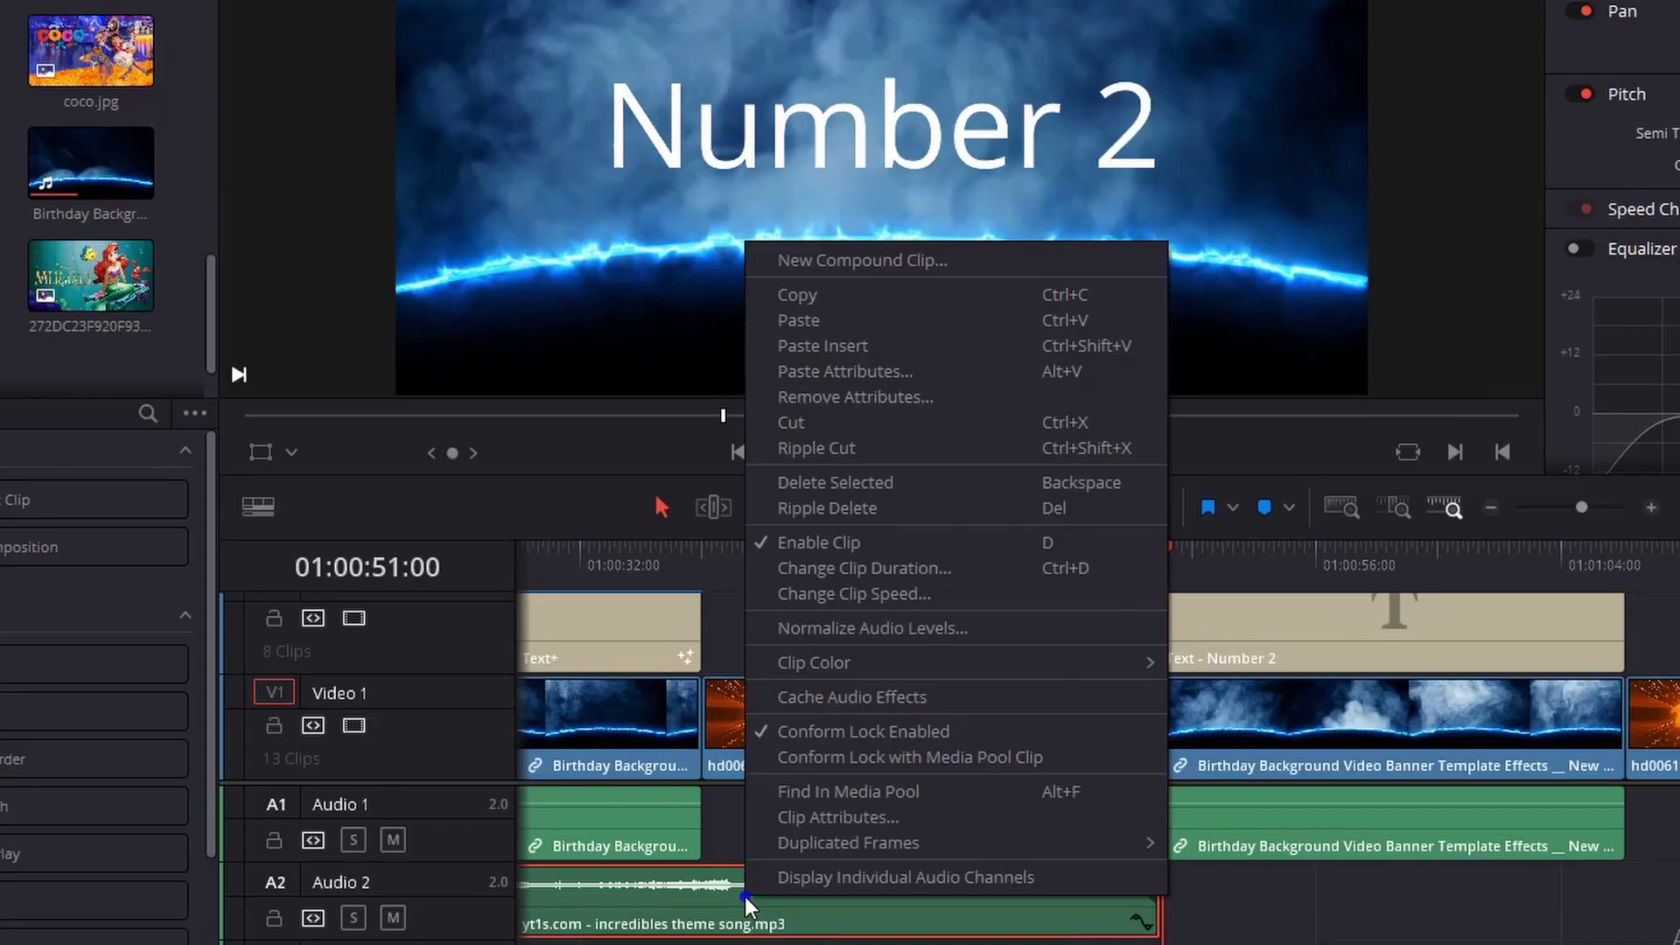
{"action": "left_click", "coordinate": [875, 632]}
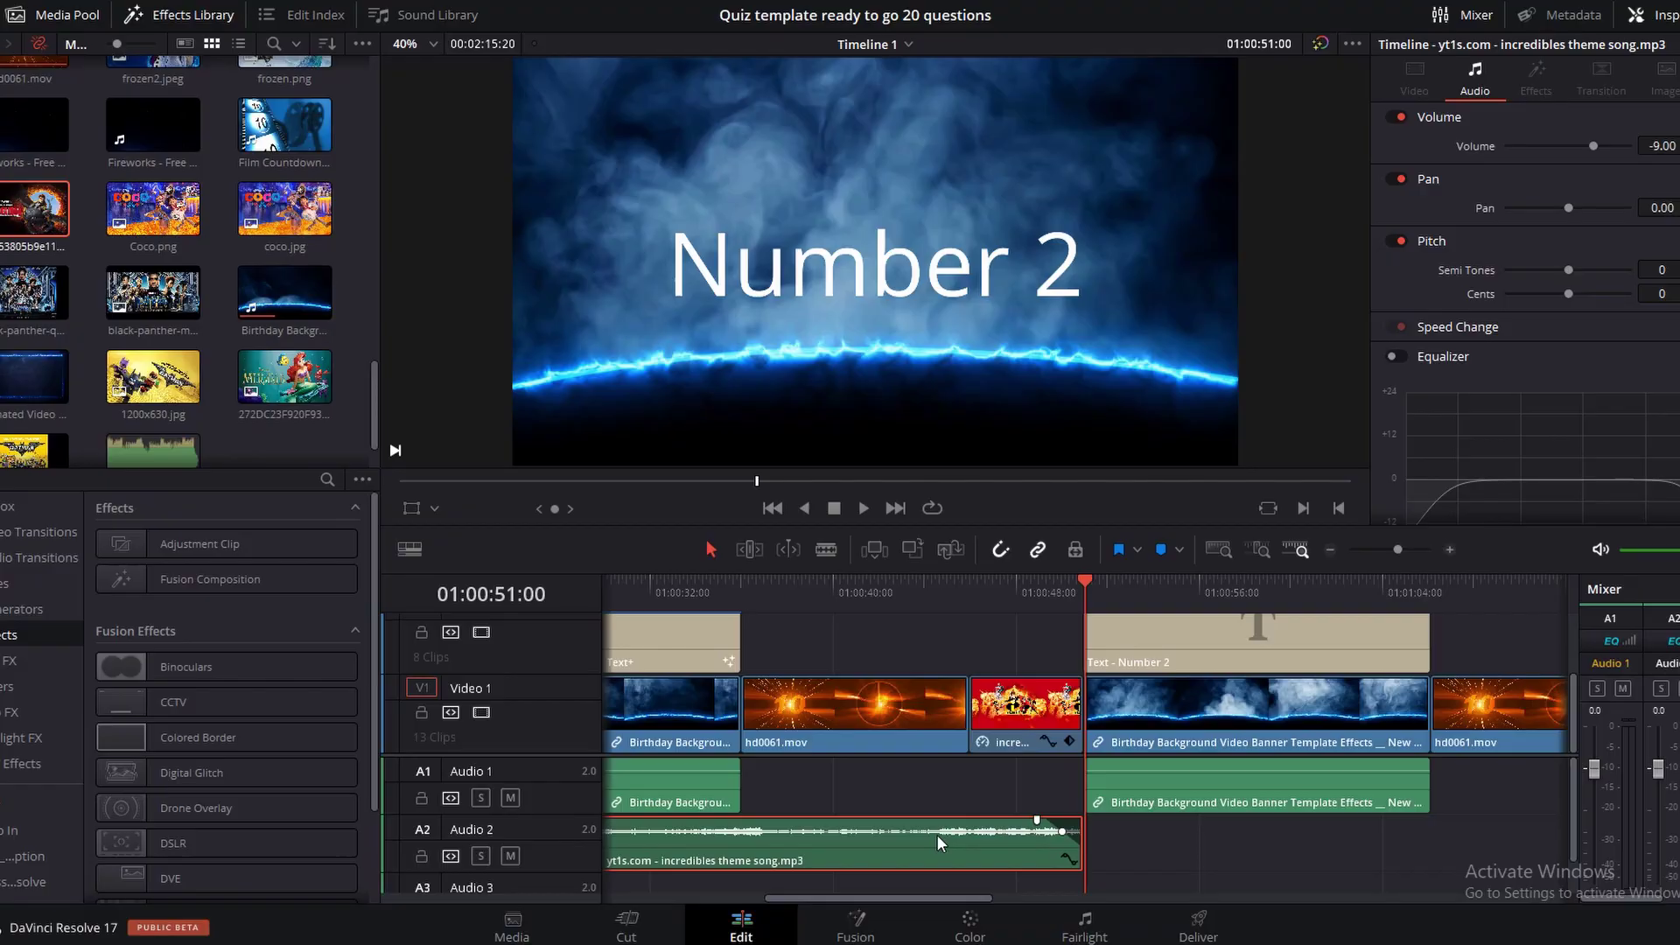
{"action": "left_click", "coordinate": [848, 873]}
{"action": "left_click", "coordinate": [1164, 878]}
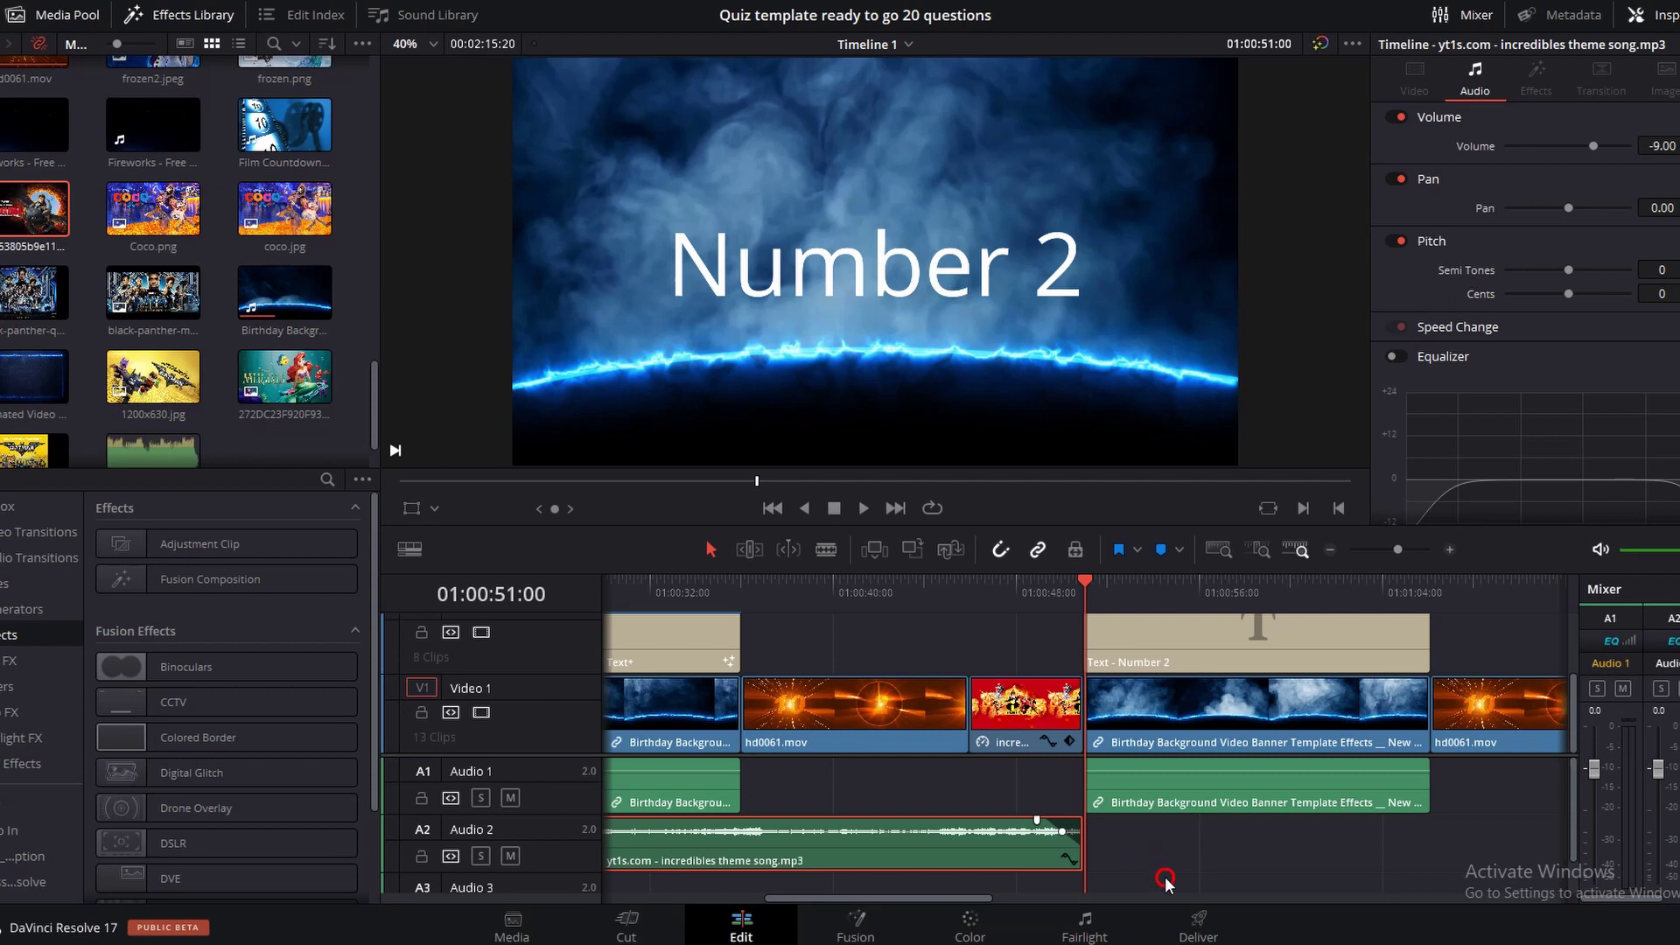
On the Deliver page, go back to the quiz timeline's first clip at 01:00:00:00
{"action": "left_click", "coordinate": [1197, 927]}
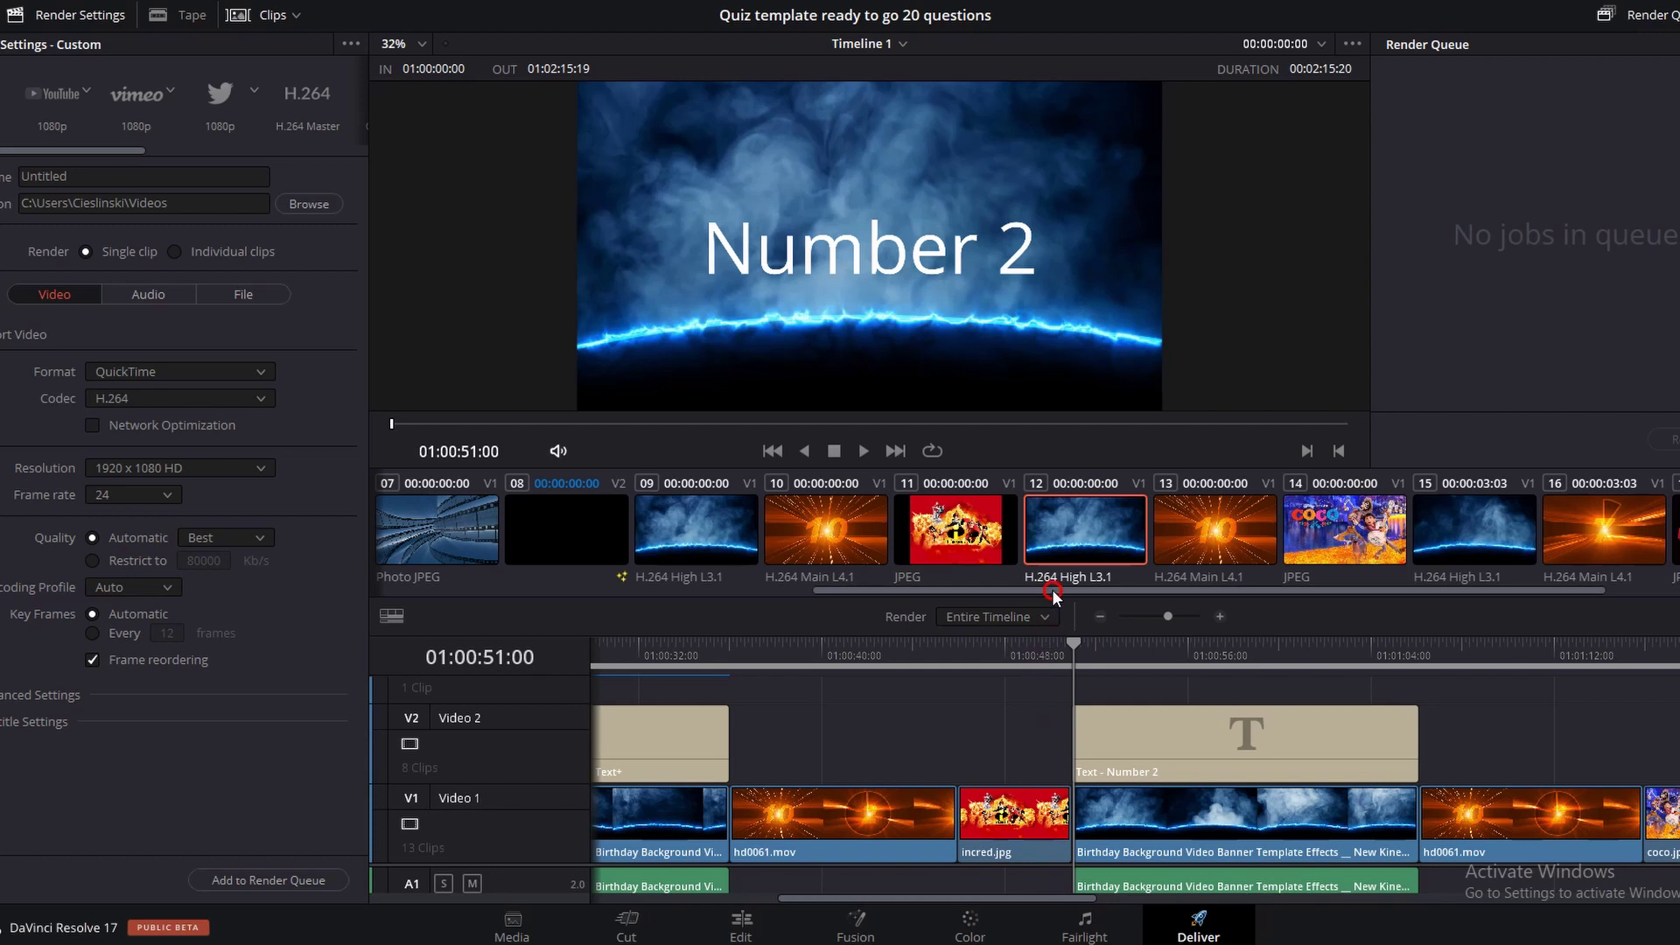
{"action": "left_click_drag", "start_coordinate": [1054, 595], "coordinate": [560, 595]}
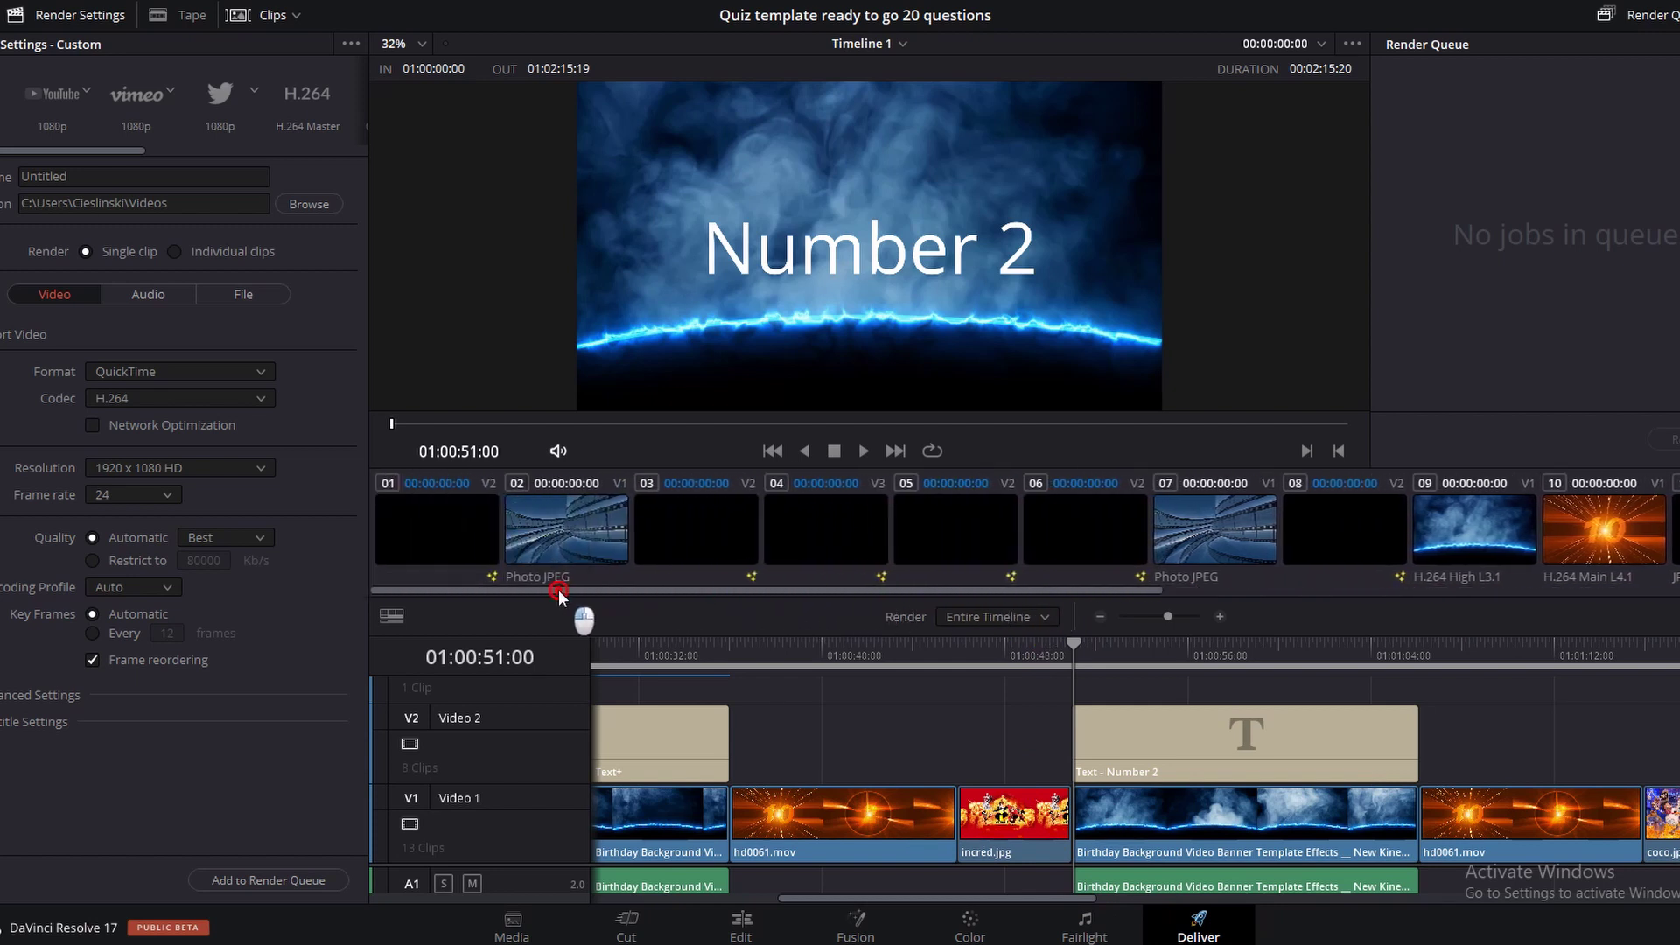
{"action": "left_click", "coordinate": [418, 528]}
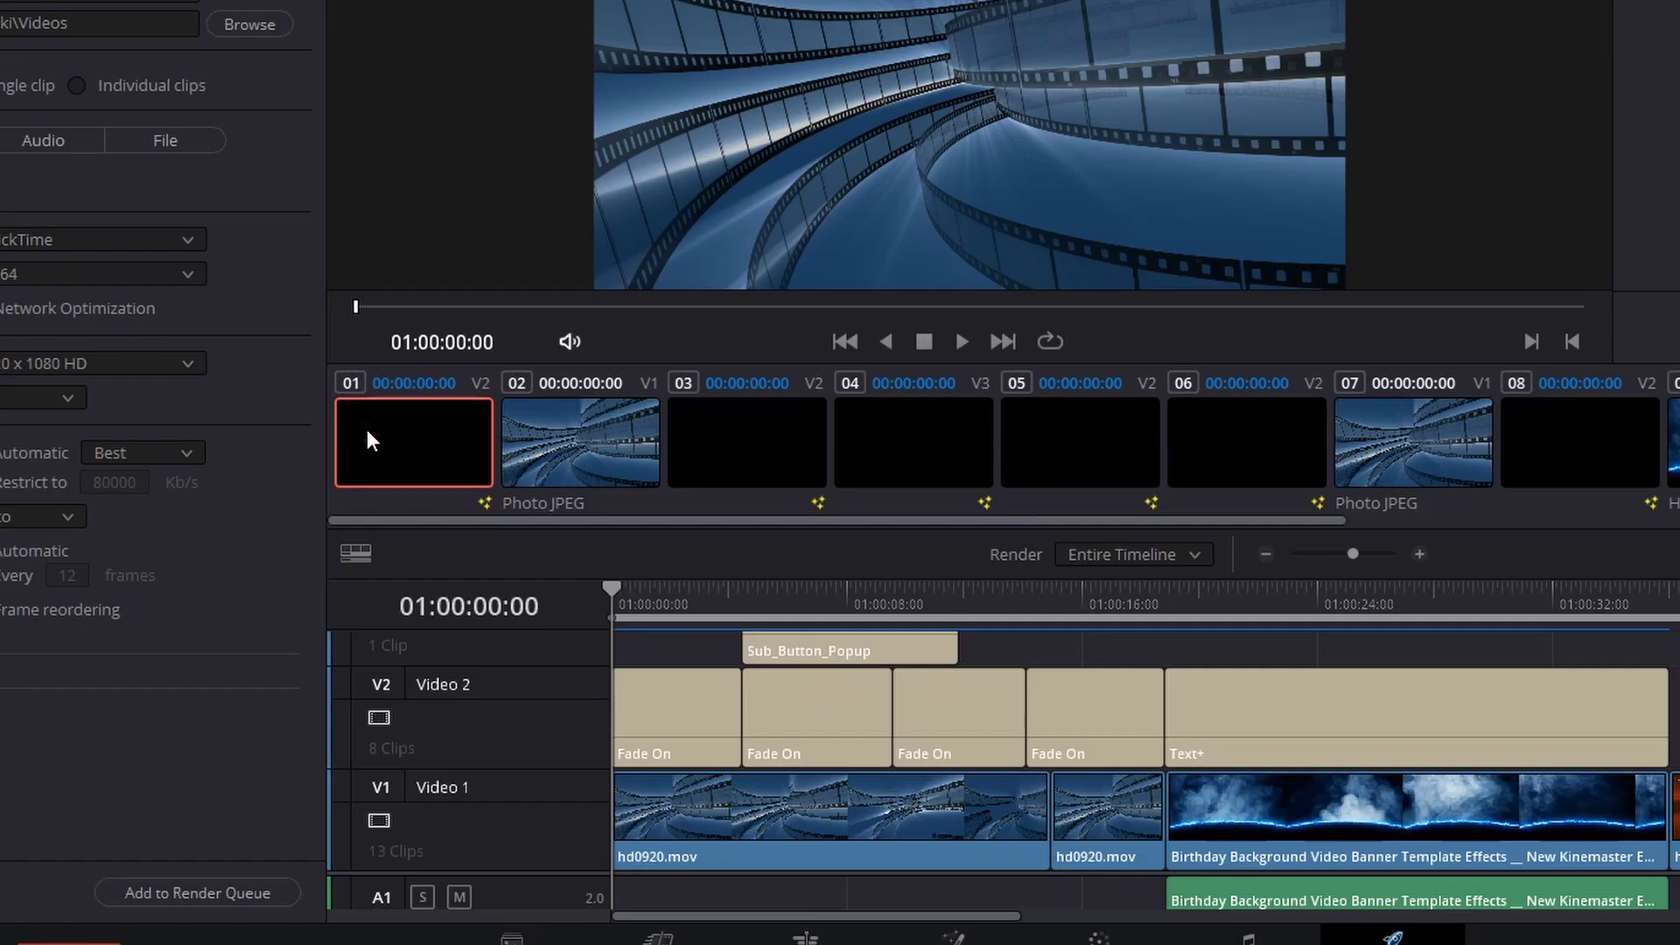
Add the entire timeline to the render queue, renaming the output file 'Quiz Video New'
{"action": "left_click", "coordinate": [189, 890]}
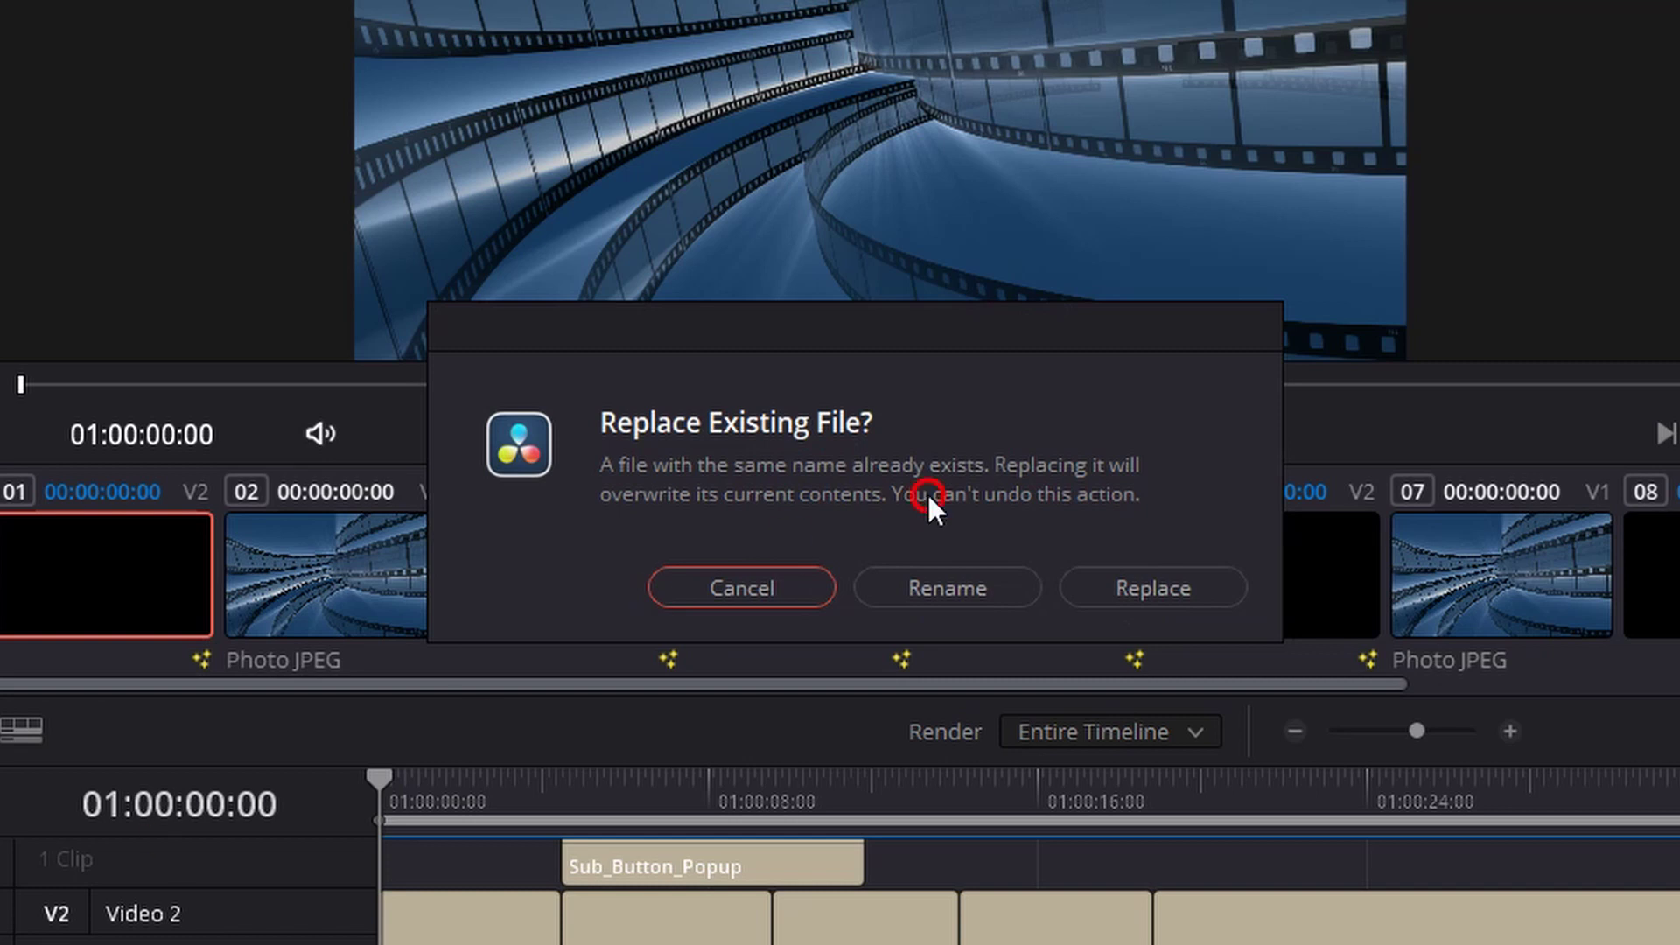
{"action": "left_click", "coordinate": [948, 568]}
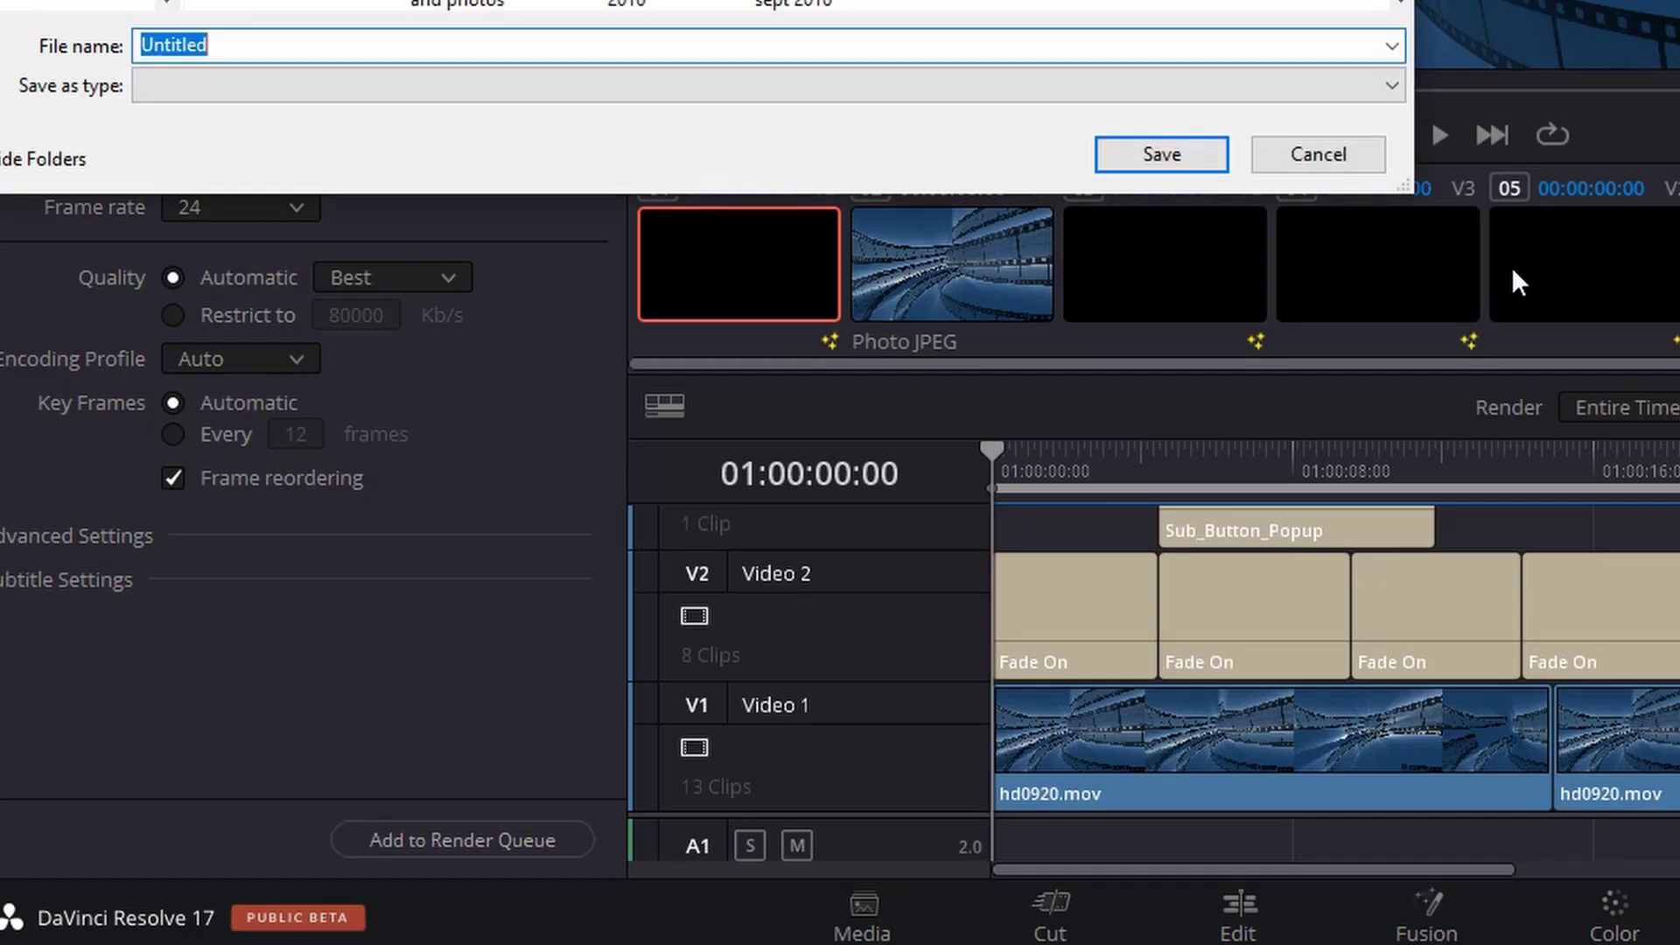
{"action": "type", "text": "Quiz"}
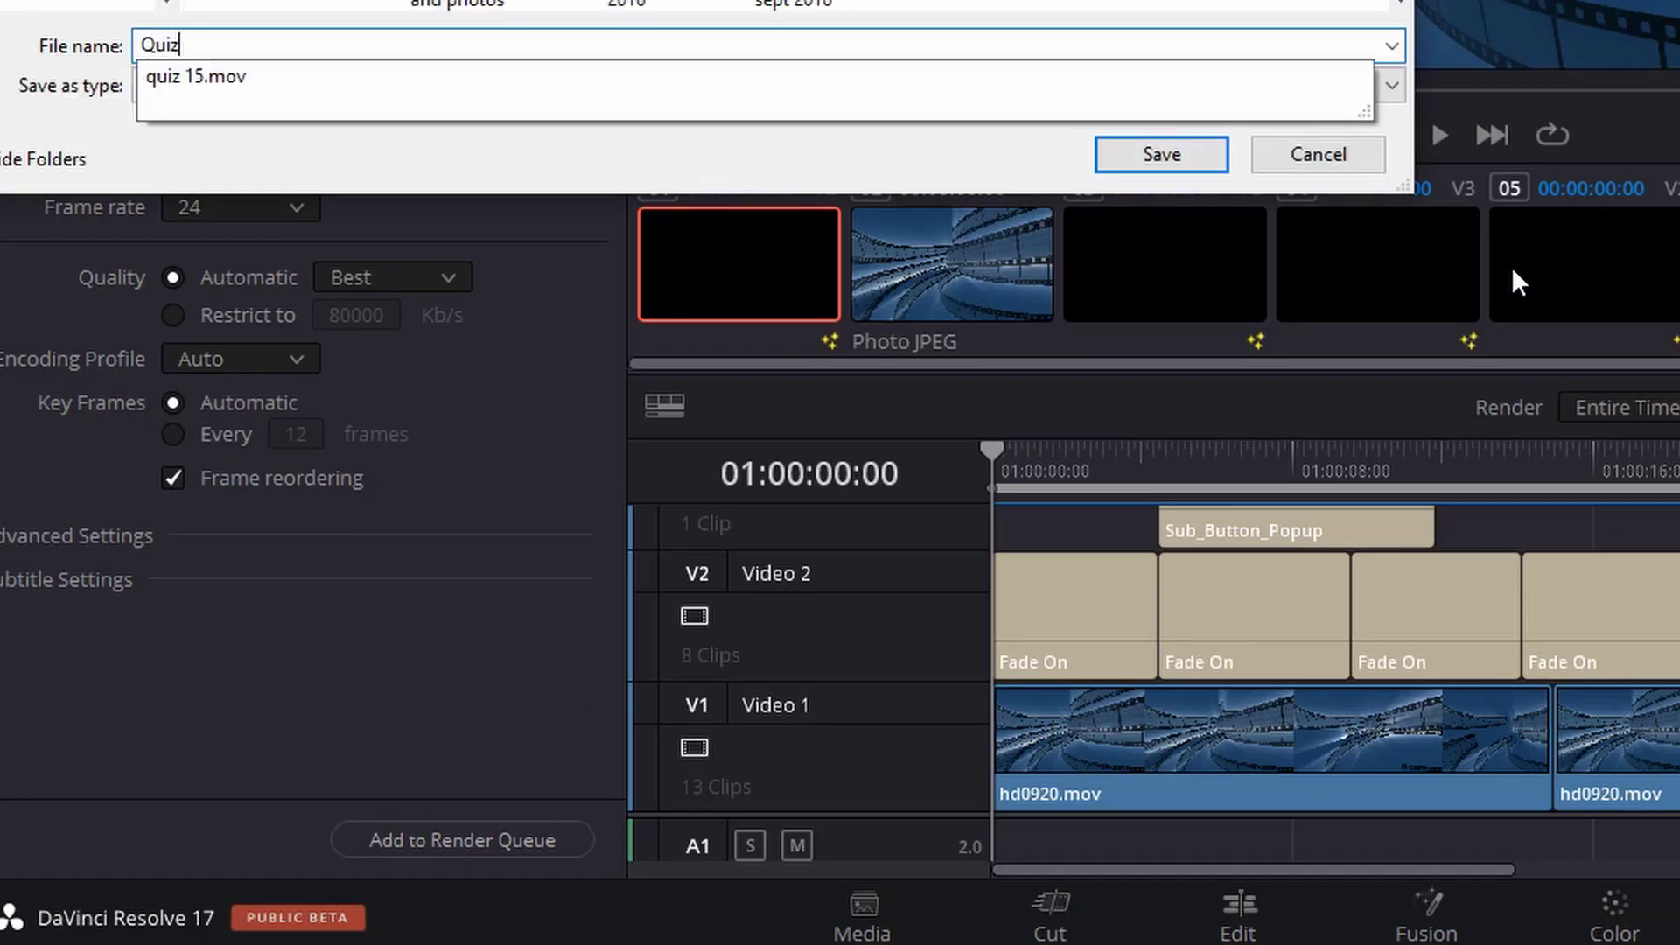
{"action": "type", "text": " Video New"}
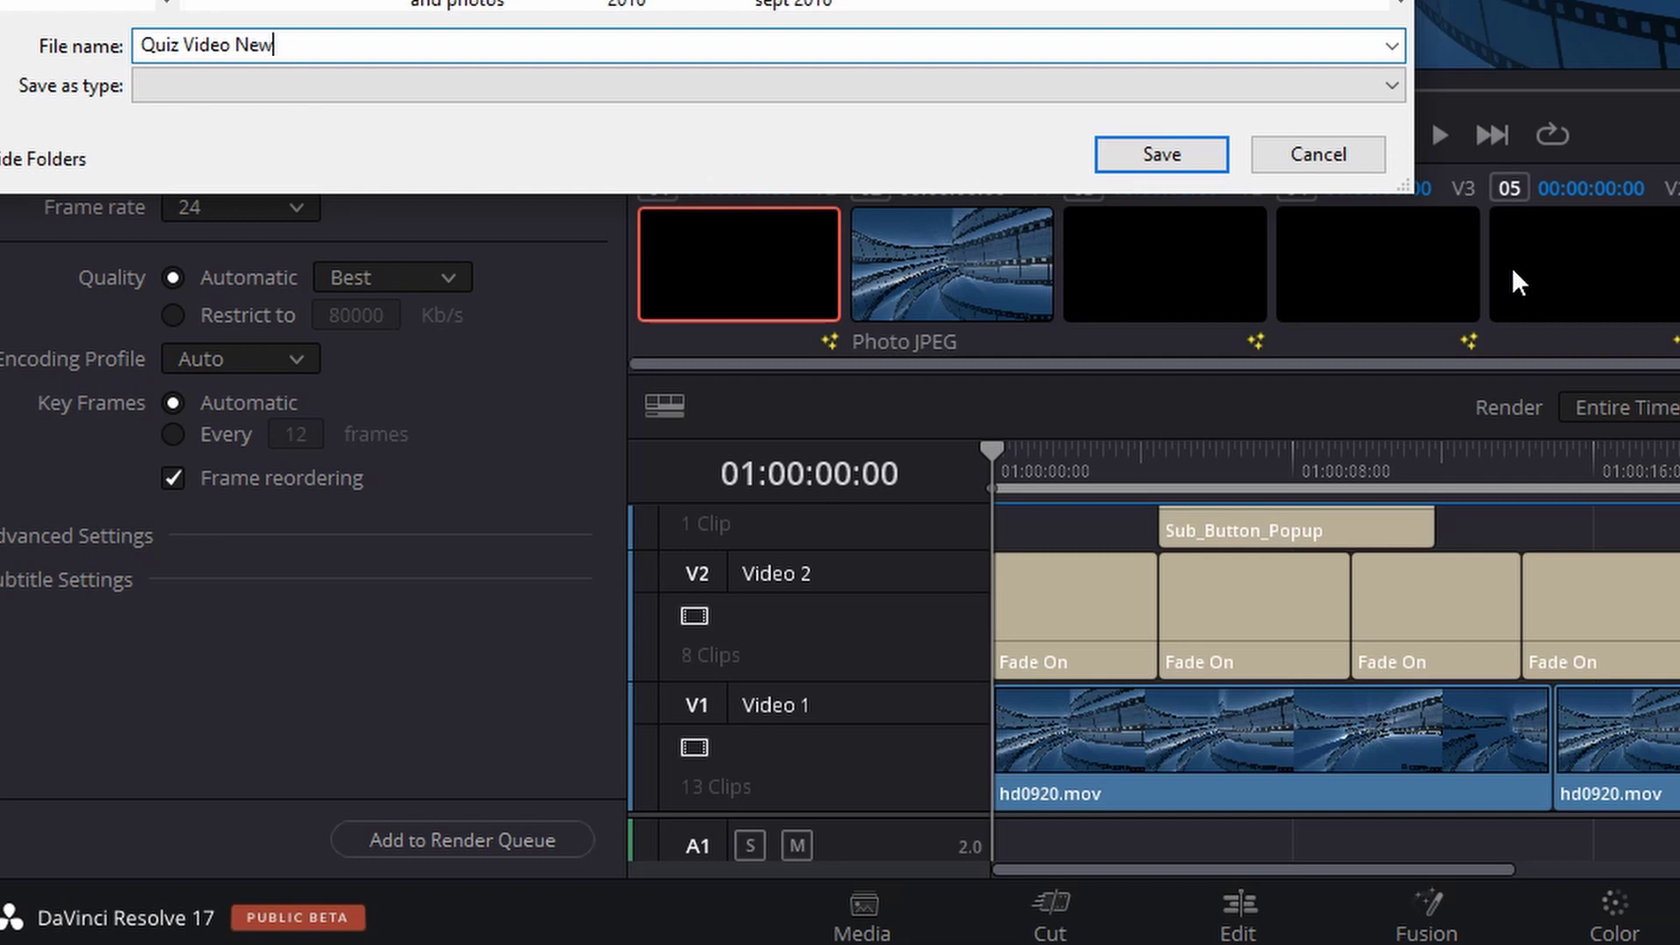
{"action": "left_click", "coordinate": [1181, 160]}
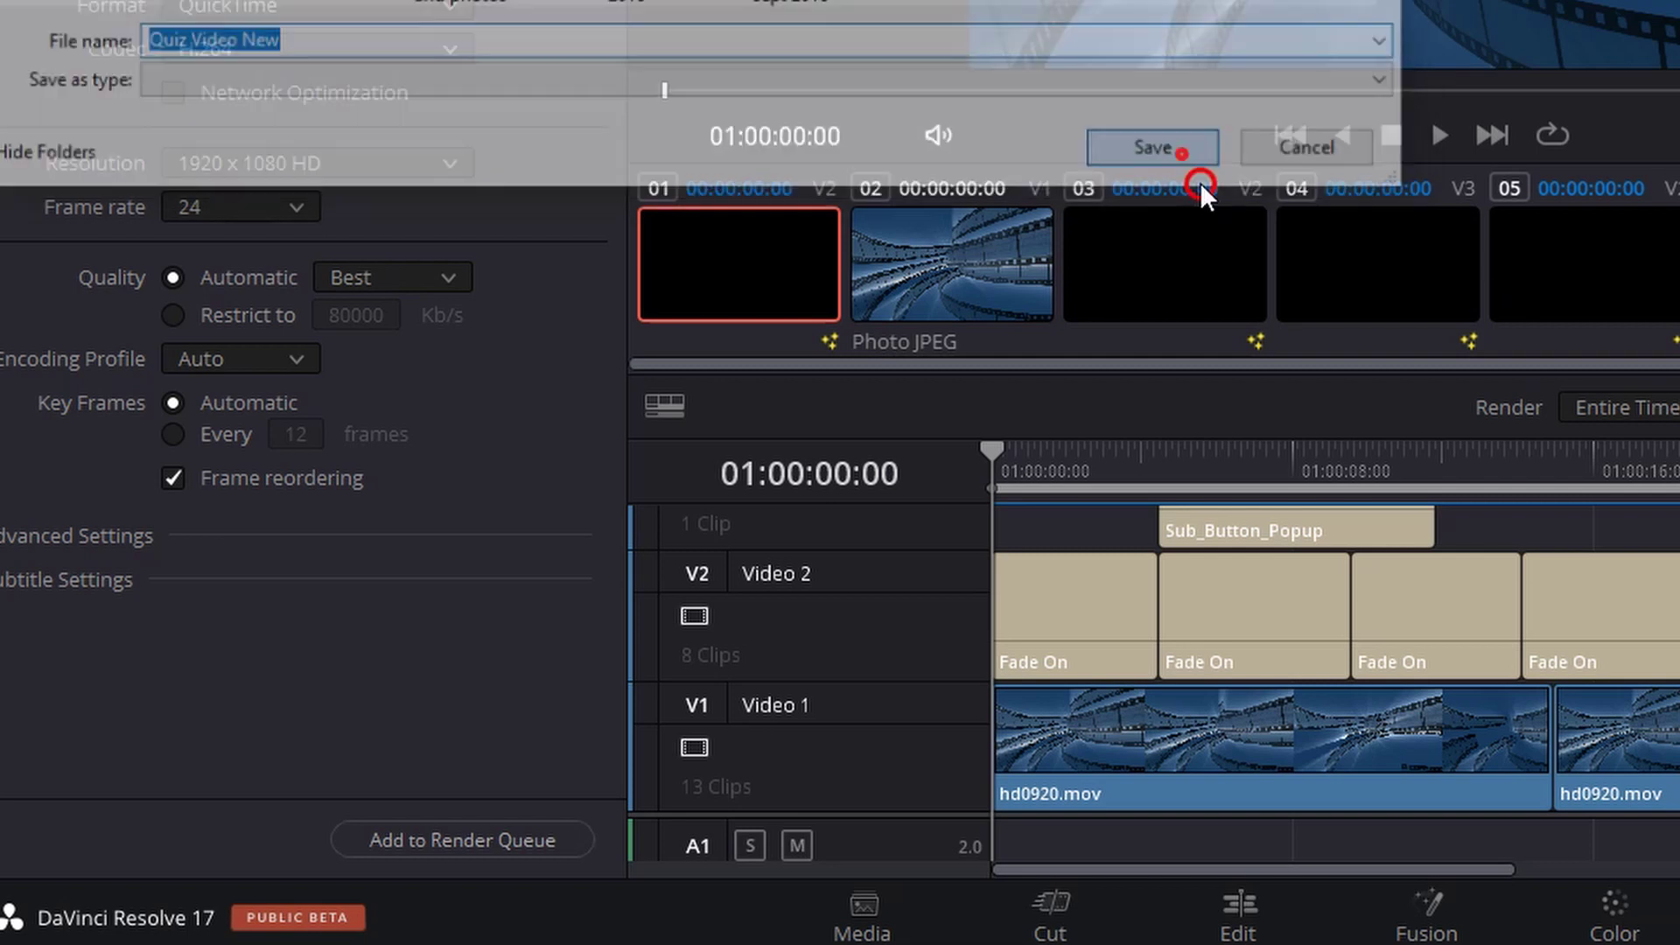
{"action": "left_click", "coordinate": [816, 624]}
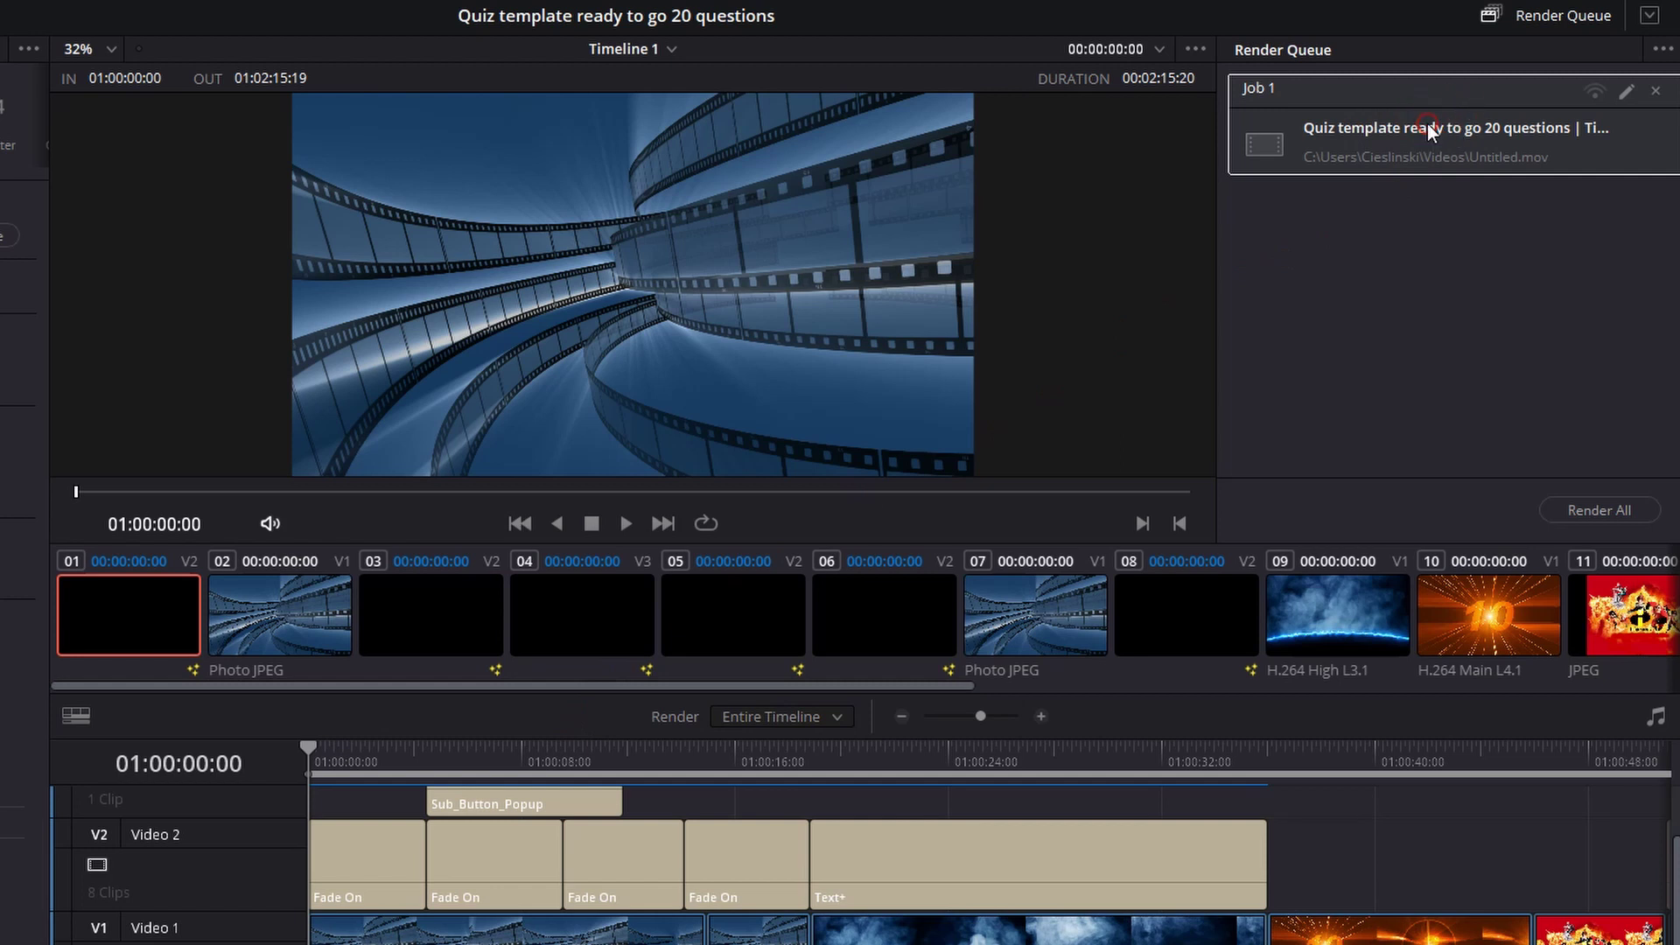
Render All to start rendering Job 1 of the quiz video
{"action": "left_click", "coordinate": [1590, 513]}
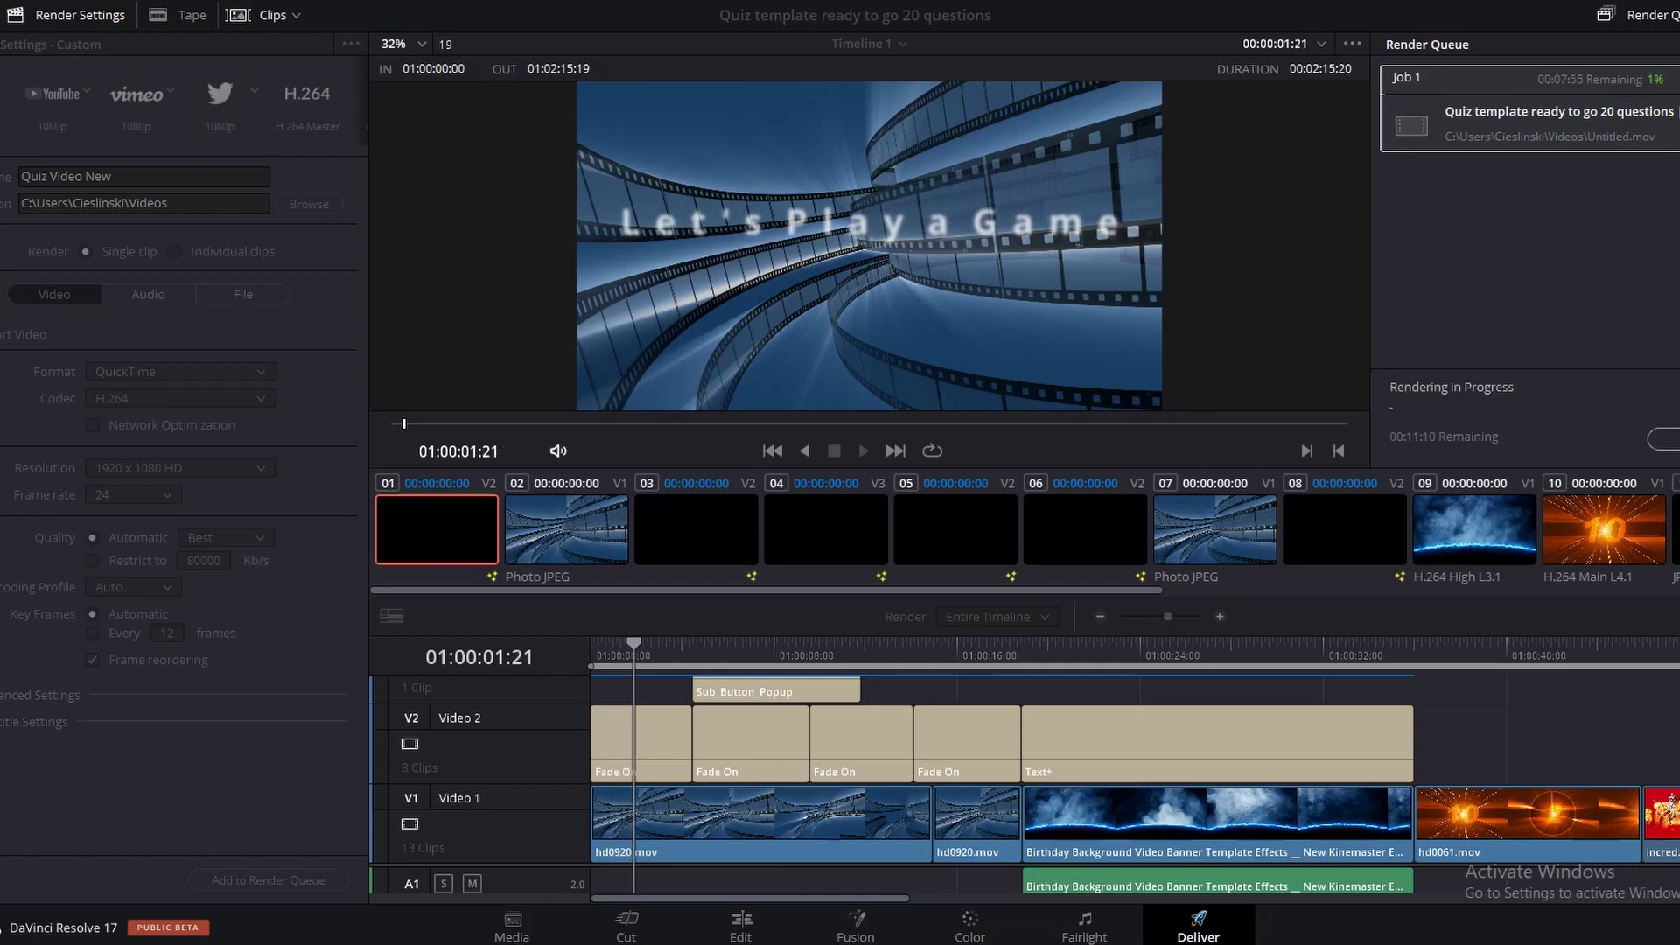